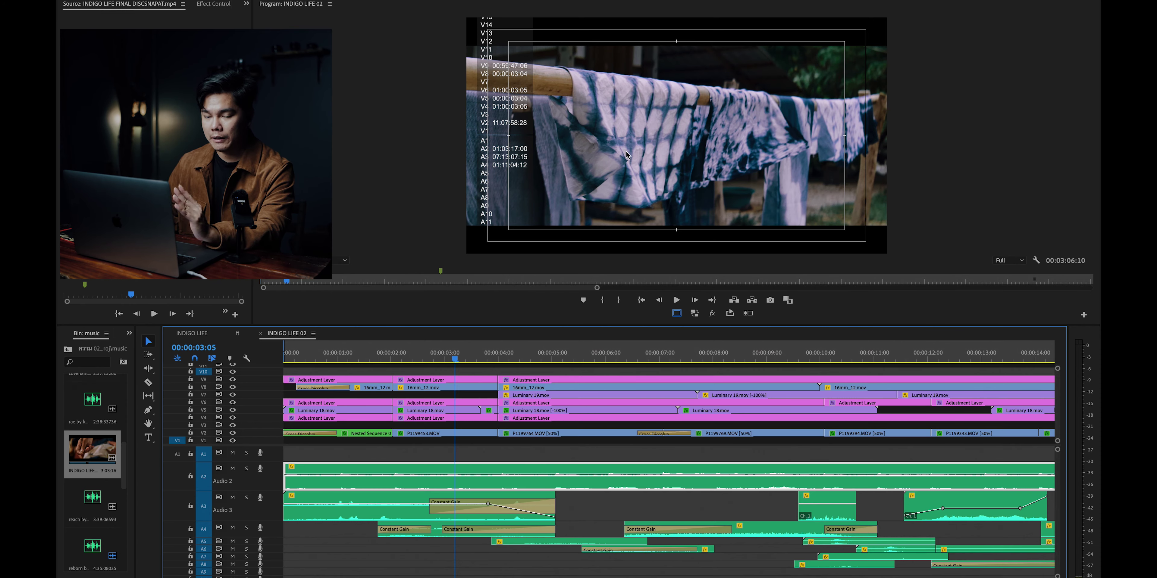
Step: Play the opening shots of the sequence from 00:00:03:05, pausing at 00:00:05:00 before continuing to about seven seconds
key("space")
key("minus")
key("minus")
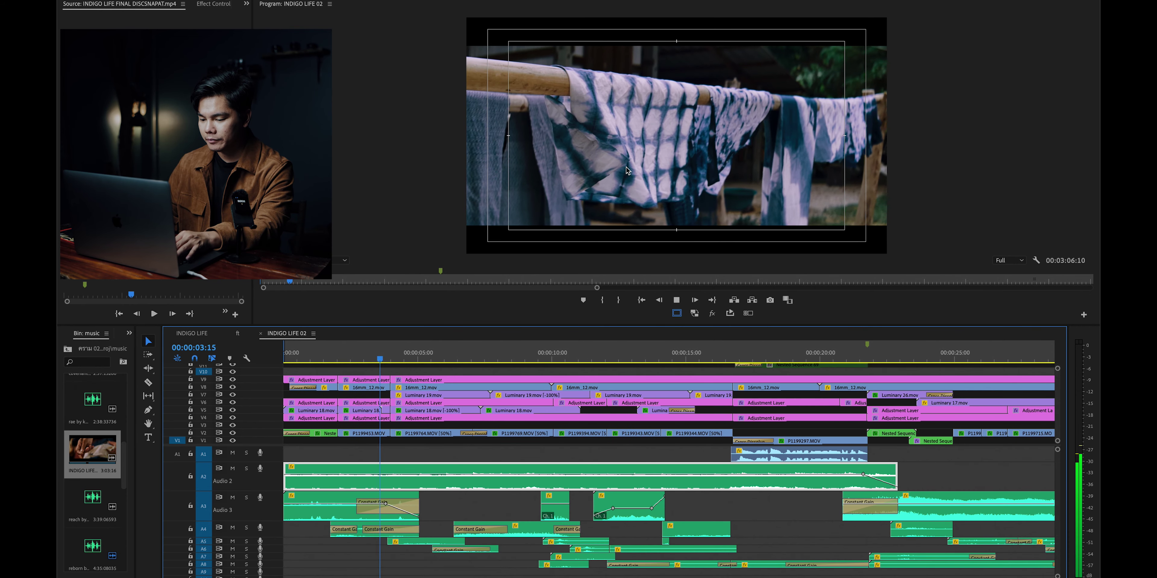
key("space")
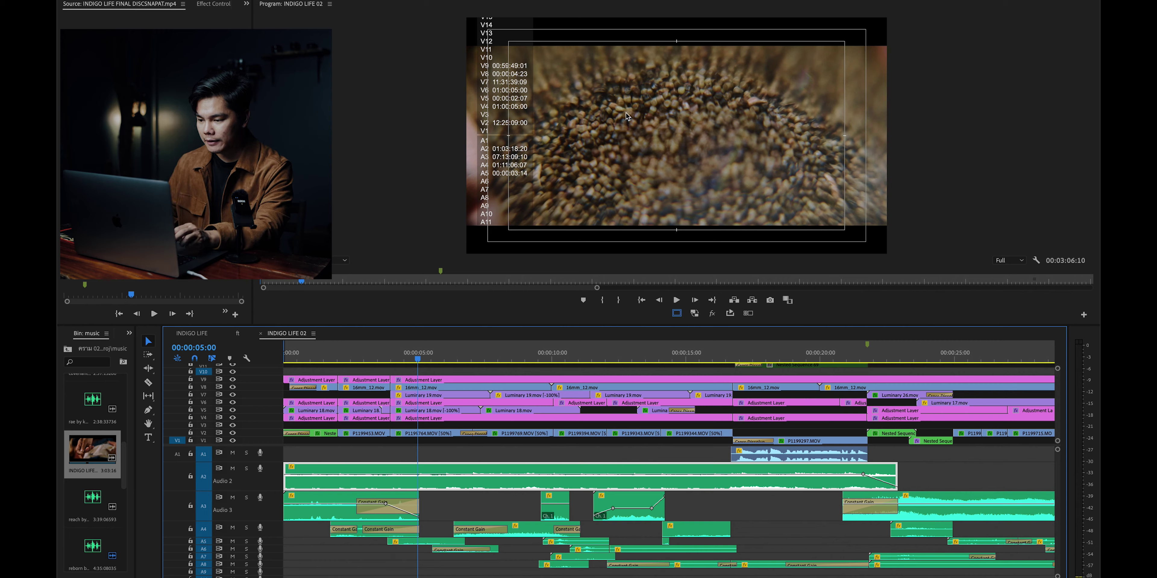
key("space")
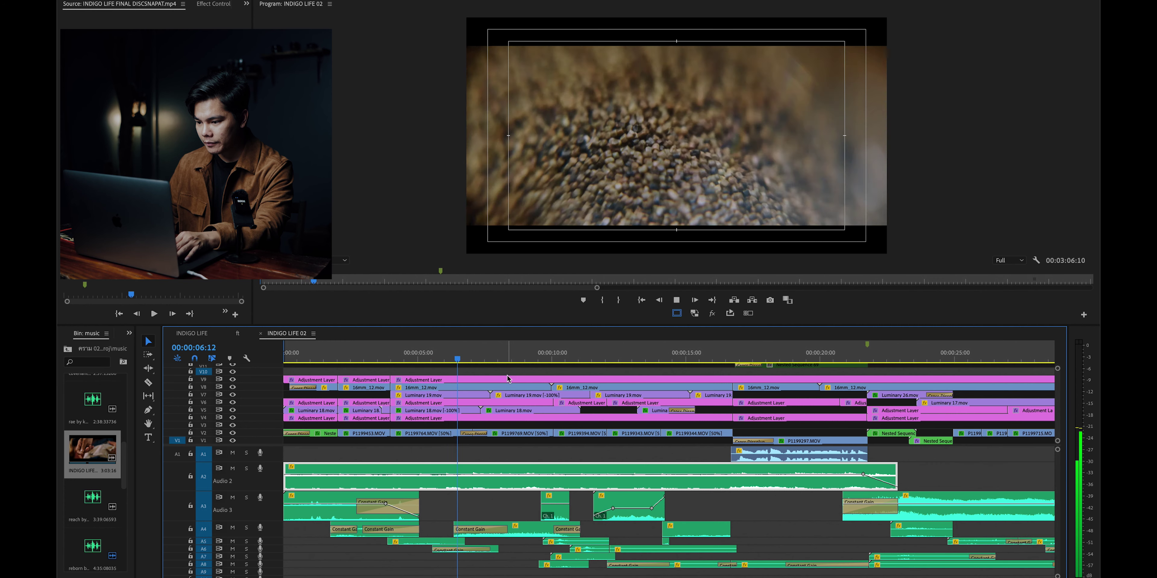
key("space")
Step: Play the sequence from 00:00:07:02 through the hanging yarn shots to the interview at about 18 seconds
left_click_drag(481, 360, 473, 358)
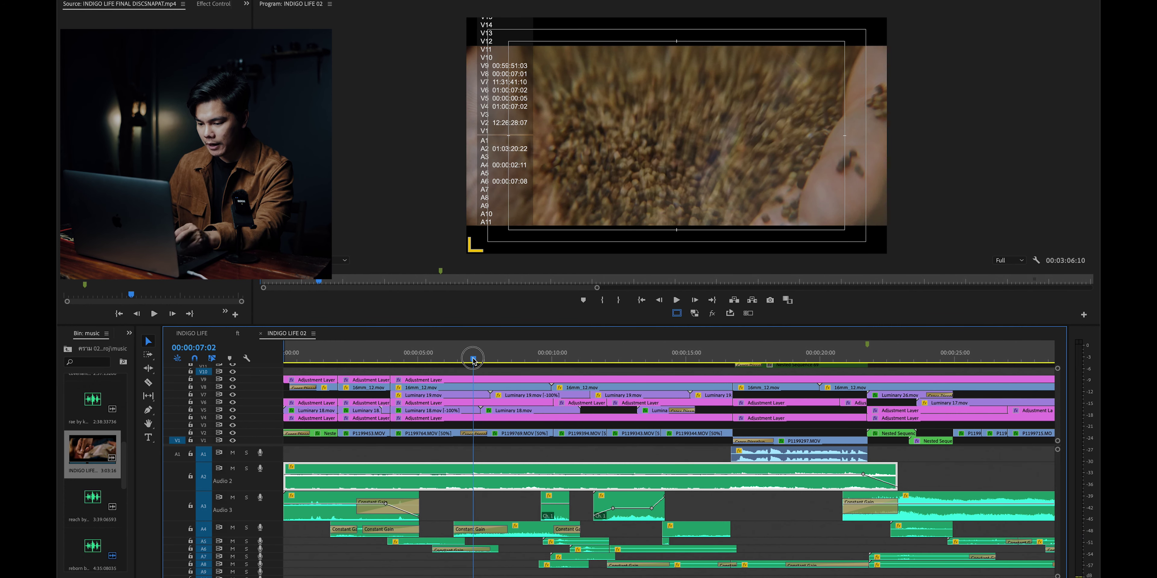
key("space")
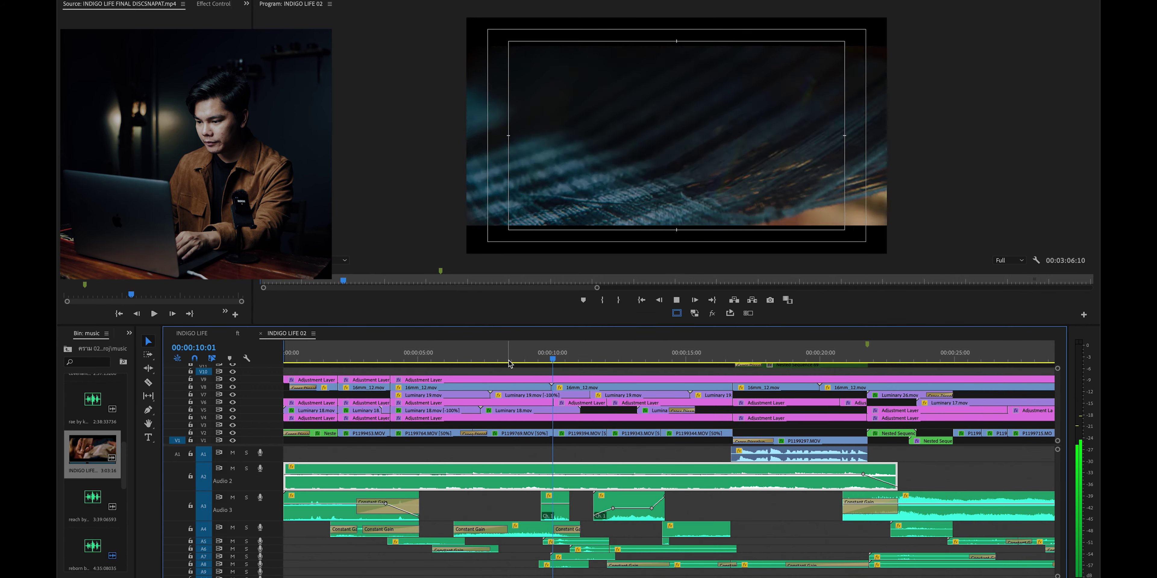
key("minus")
key("minus")
key("minus")
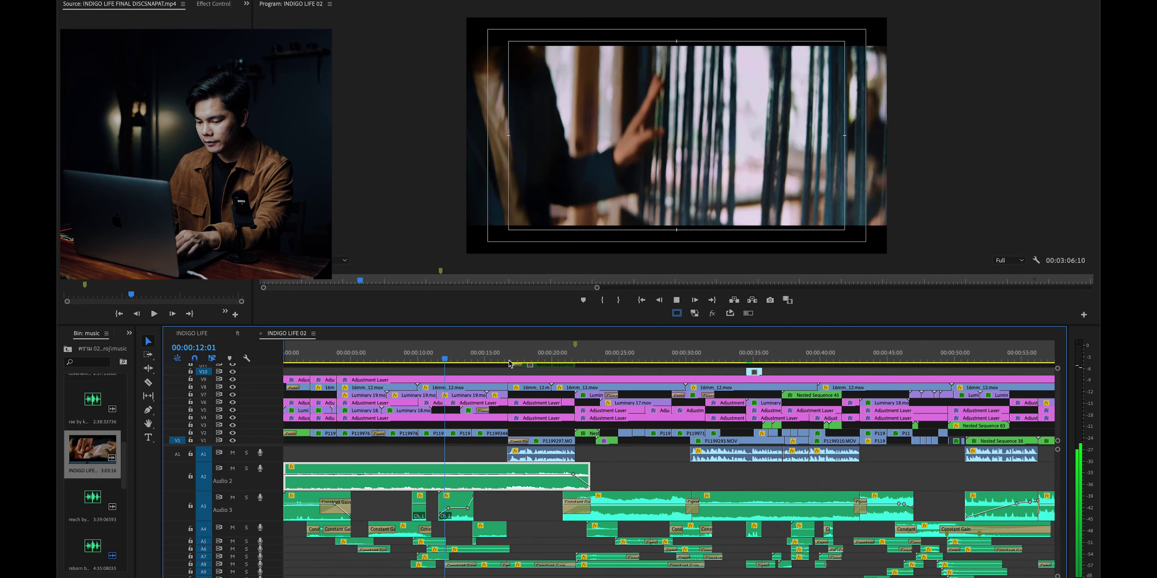
key("equal")
key("equal")
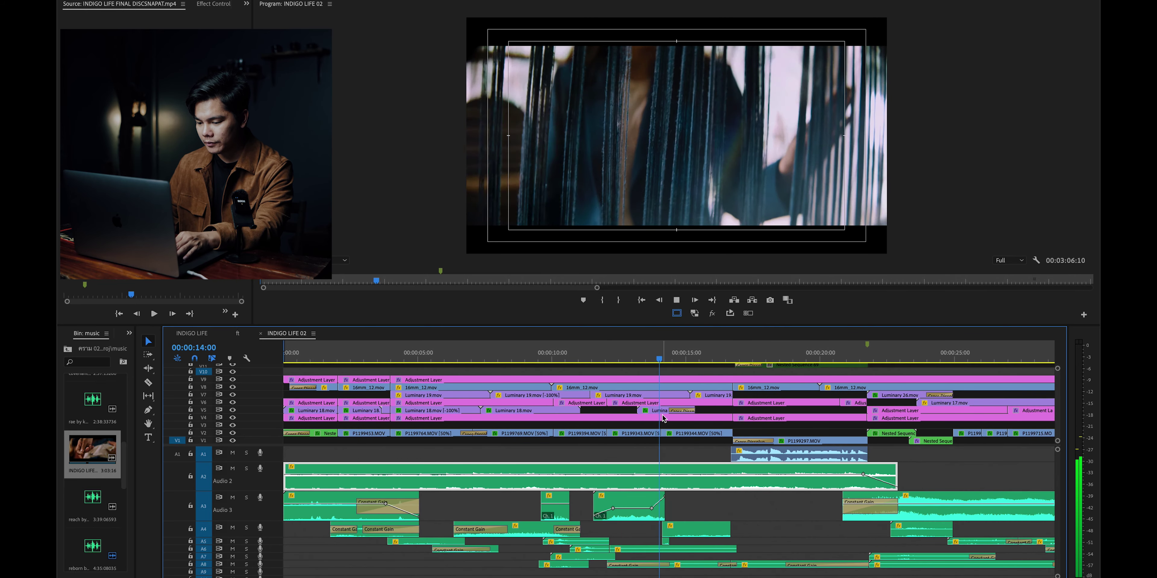
scroll(662, 419, "right", 1)
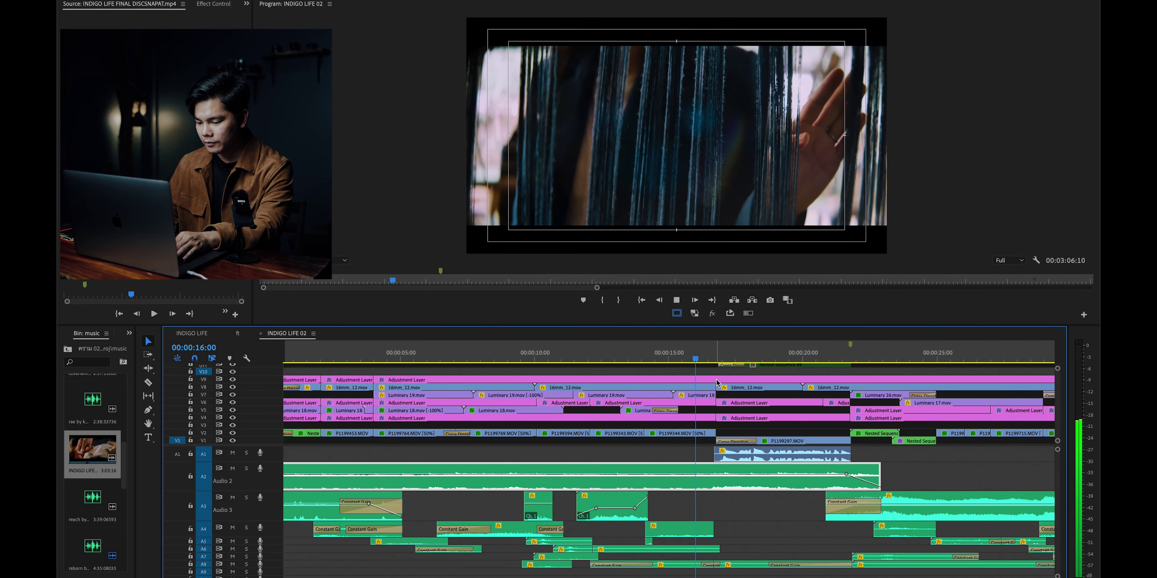
key("minus")
key("equal")
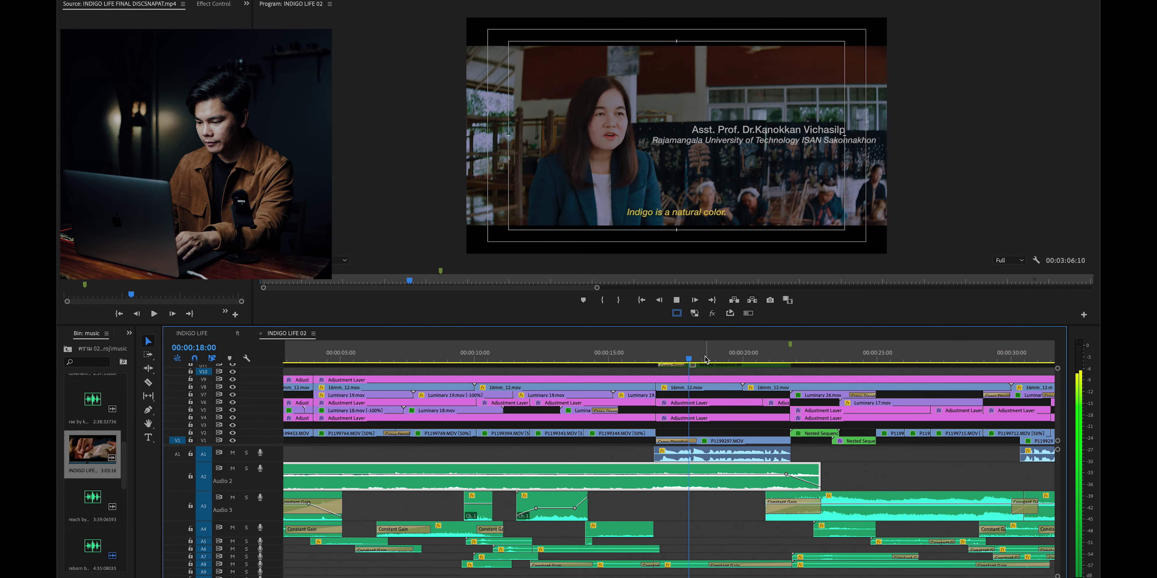
Step: Return the playhead to 00:00:12:24 and increase the height of audio track A4
left_click_drag(659, 358, 554, 360)
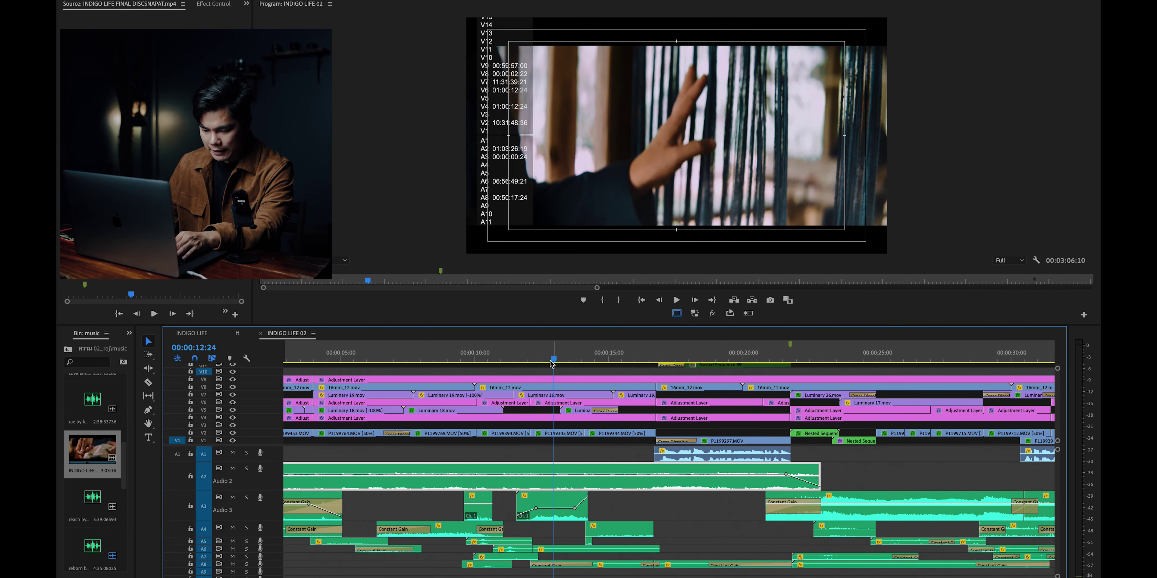
key("minus")
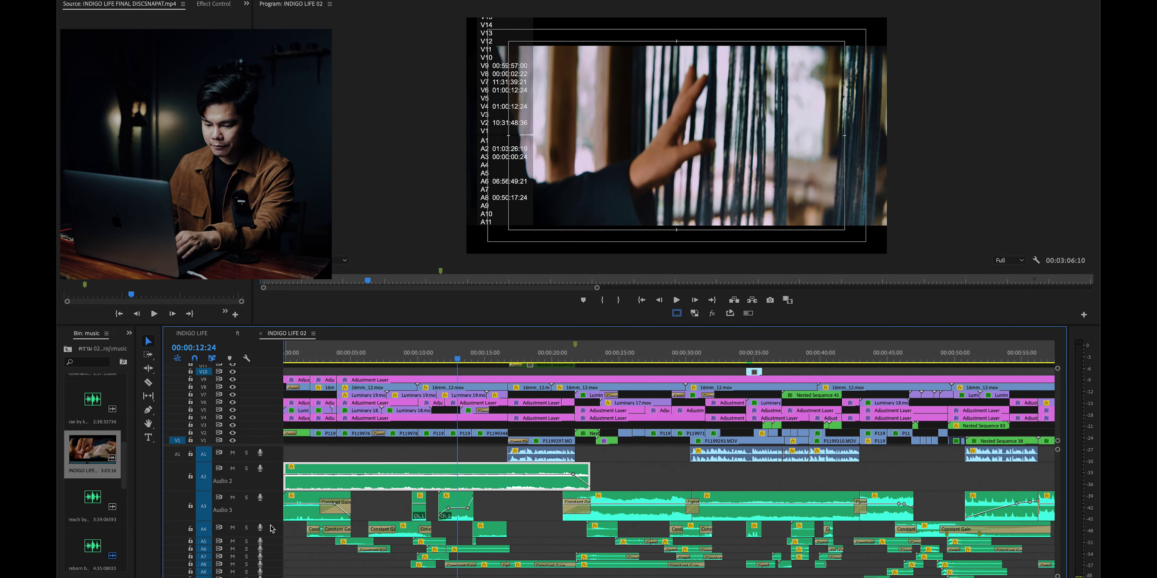
left_click_drag(271, 521, 272, 549)
scroll(272, 550, "down", 2)
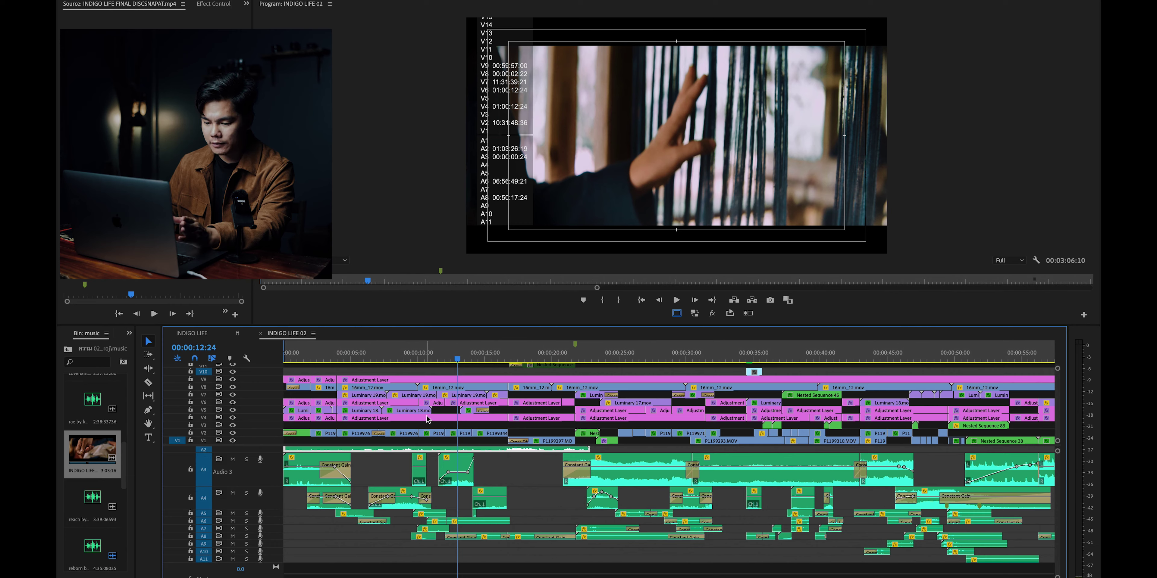
Step: Move the playhead to 00:00:12:08 and select the layered sound clips around it between tracks A3 and A8
left_click(449, 357)
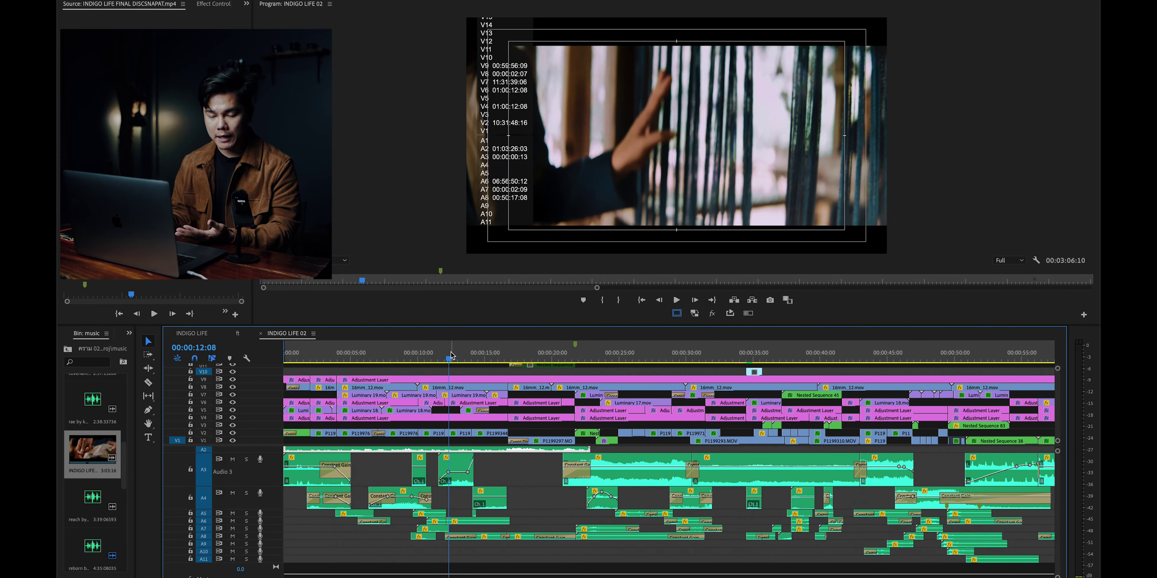
key("equal")
key("equal")
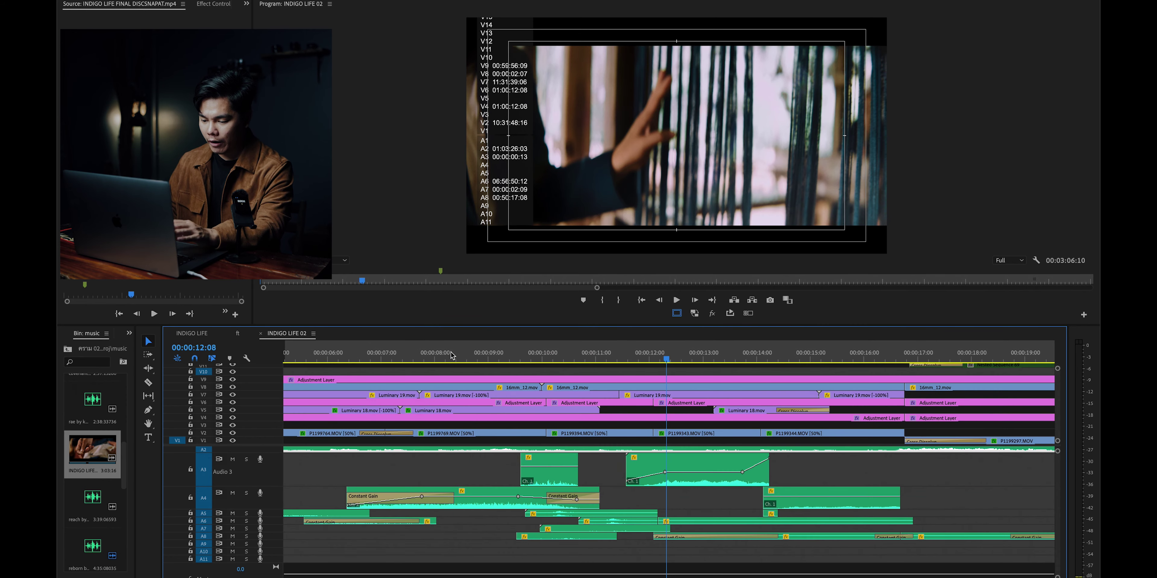
left_click_drag(709, 532, 622, 470)
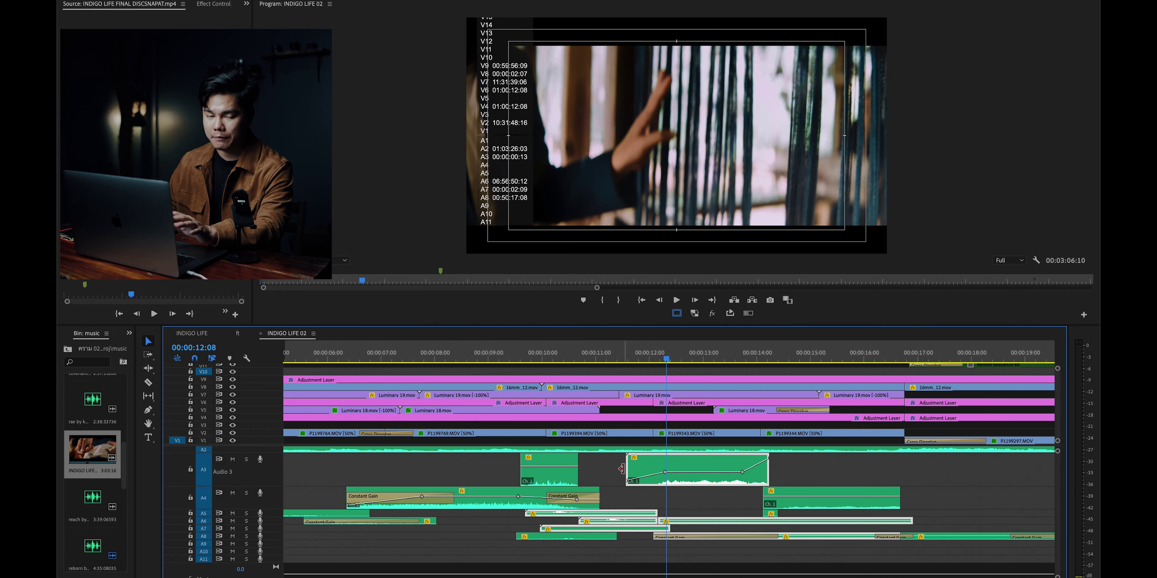
Step: Play the layered sound section from 00:00:12:08 through the interview to the white yarn shot at about 23 seconds
key("minus")
key("space")
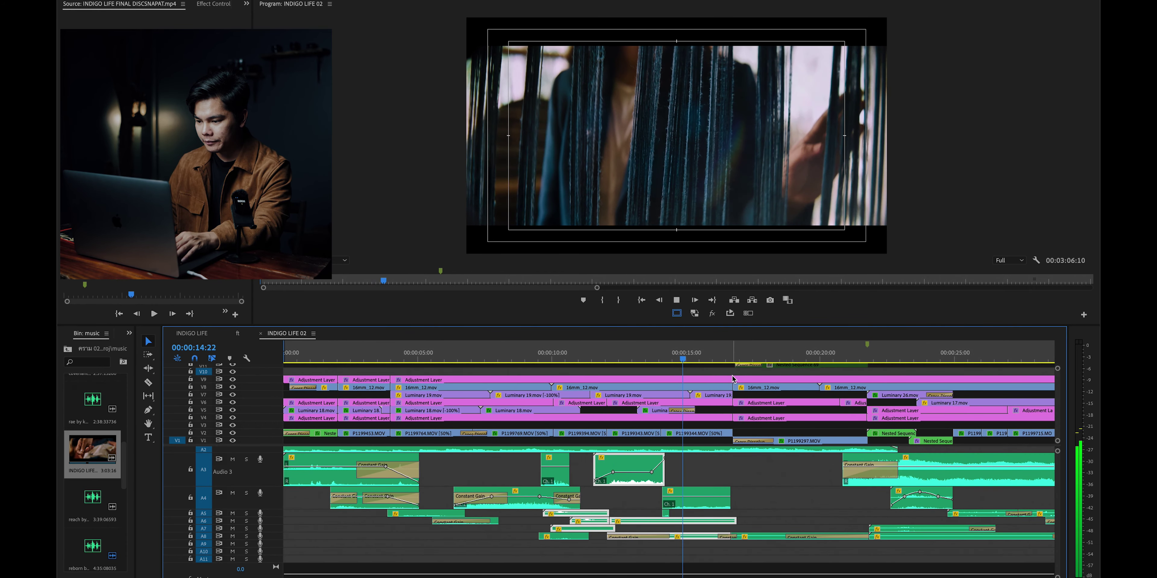
key("minus")
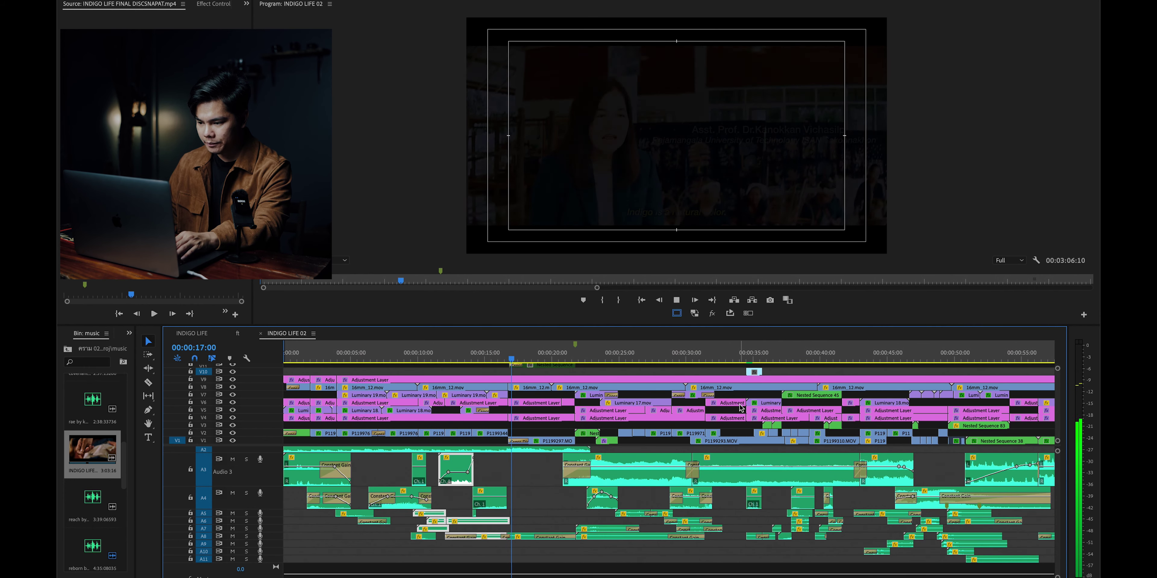
key("equal")
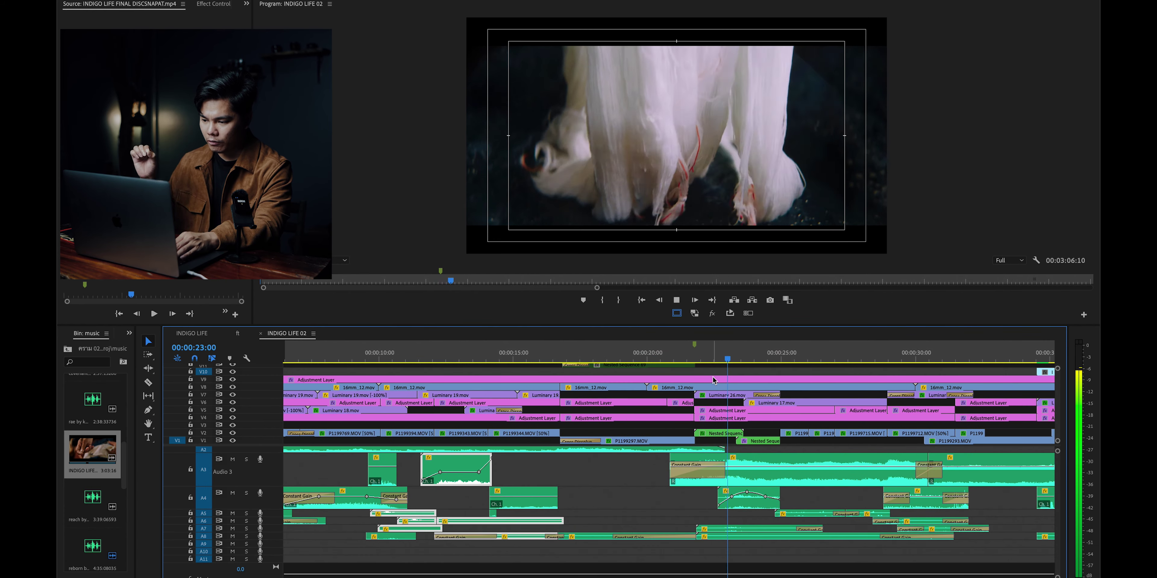
Step: Examine and play the transition from Nested Sequence 39 to the next nested clip, with its A4 sound effect
key("space")
key("equal")
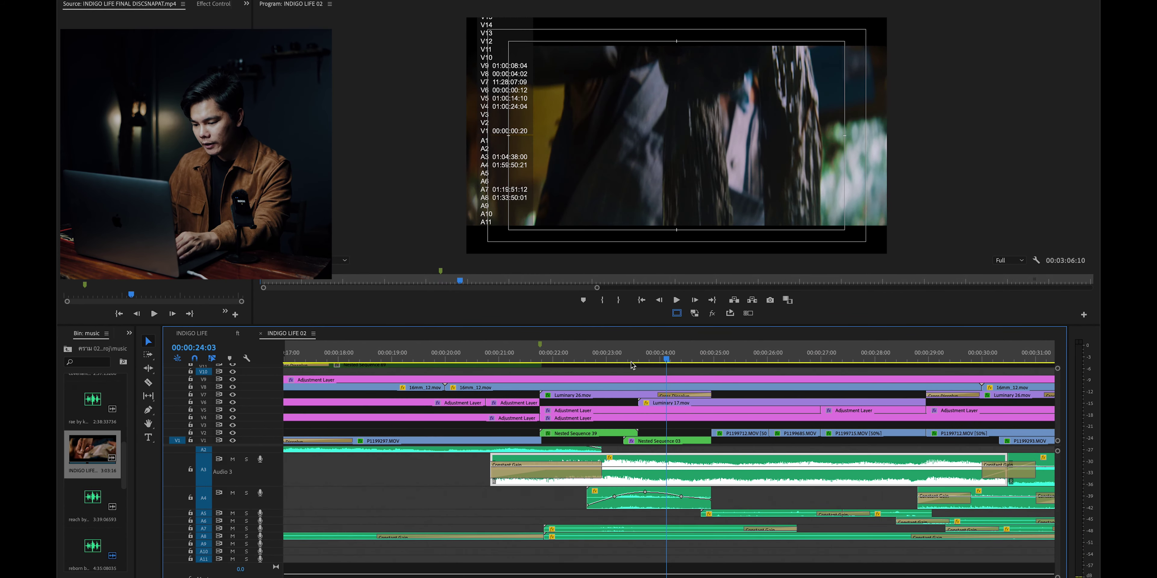
left_click(616, 360)
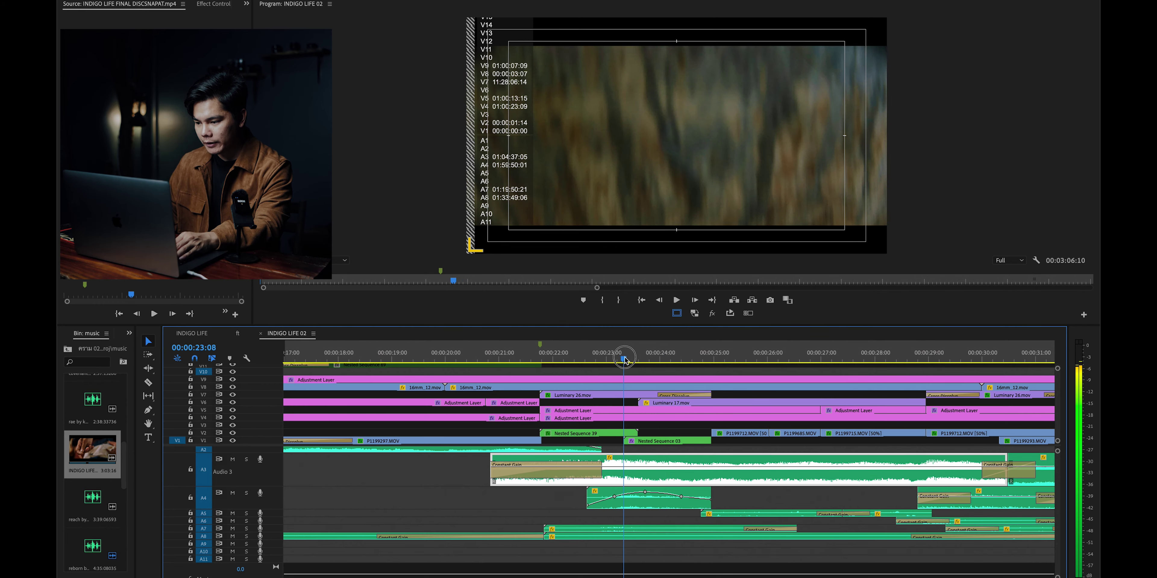
key("equal")
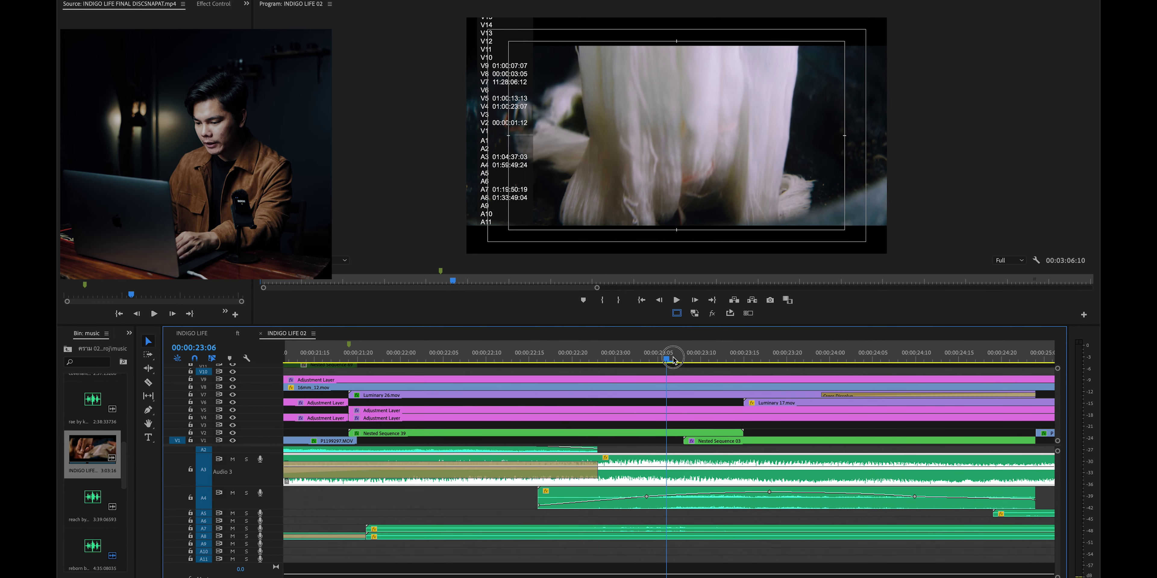
left_click_drag(673, 360, 632, 360)
key("space")
key("minus")
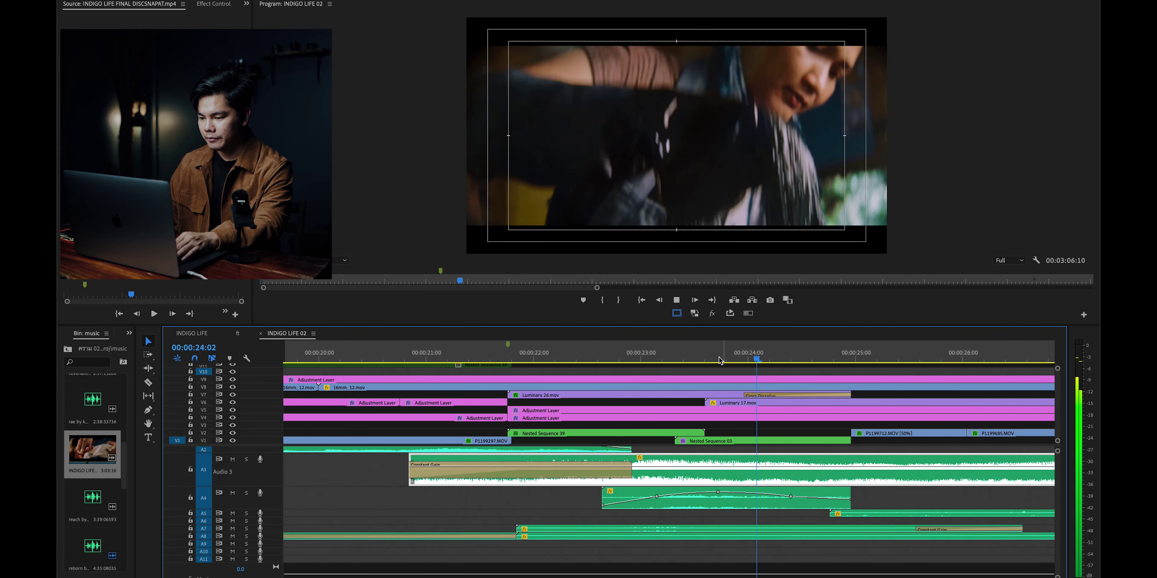
key("minus")
Step: Replay the white yarn transition from 00:00:23:03 to hear its sound effect again
left_click(669, 359)
key("equal")
left_click(649, 356)
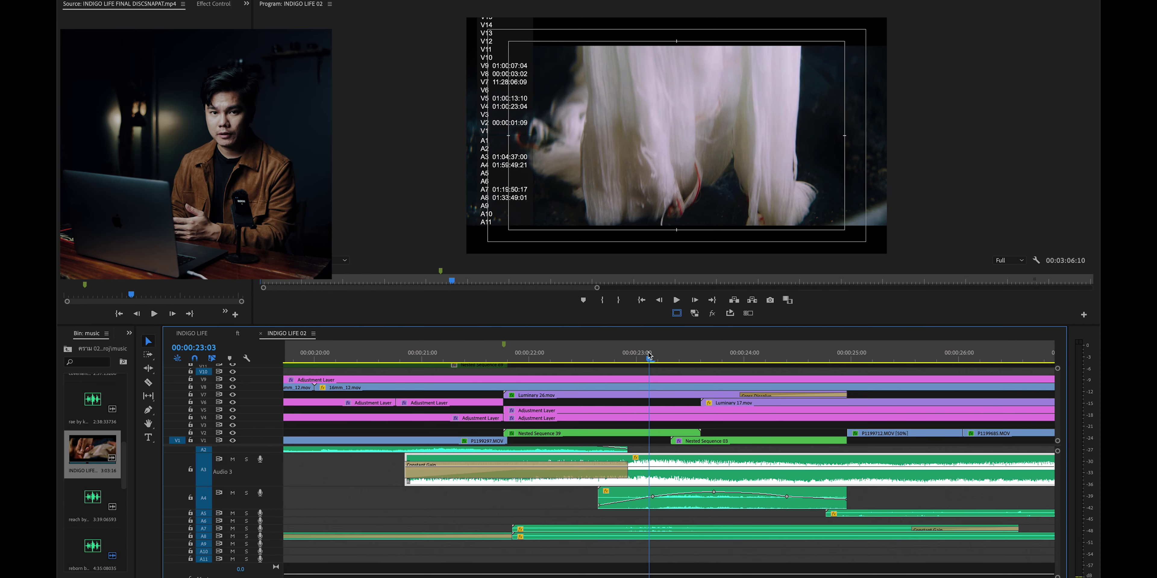
key("space")
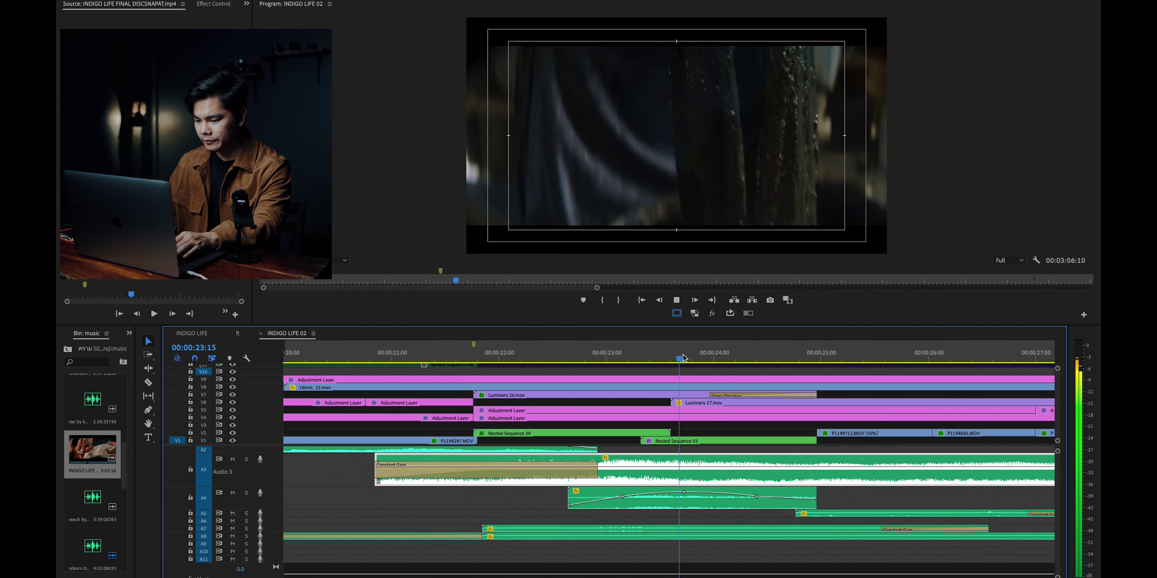
key("minus")
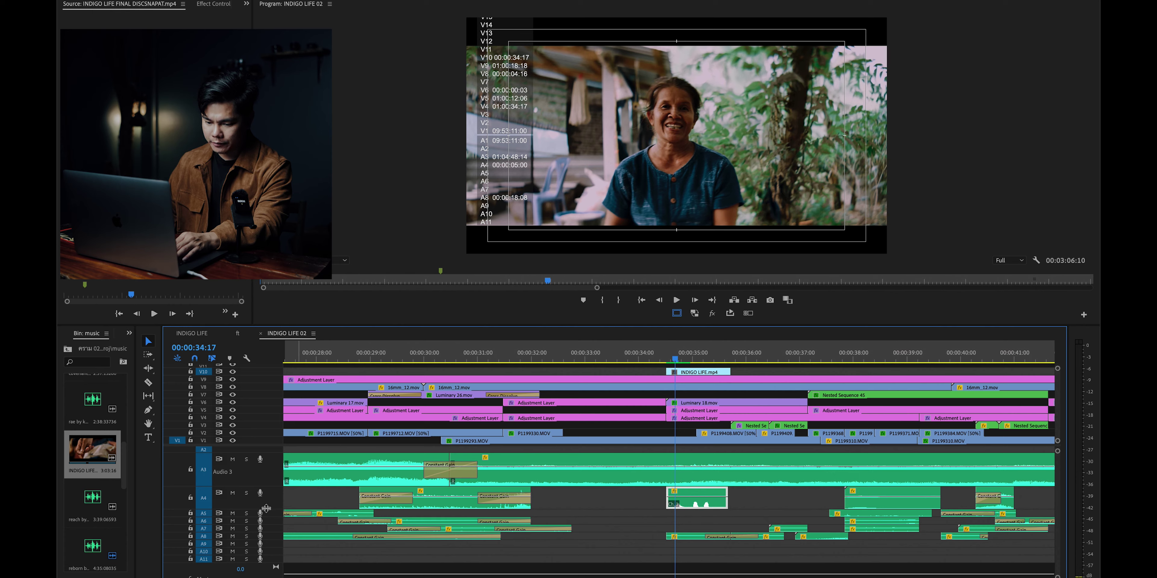
Step: Enlarge audio track A4 further and play its short clip under the smiling woman from 00:00:34:13
left_click_drag(266, 508, 266, 532)
key("space")
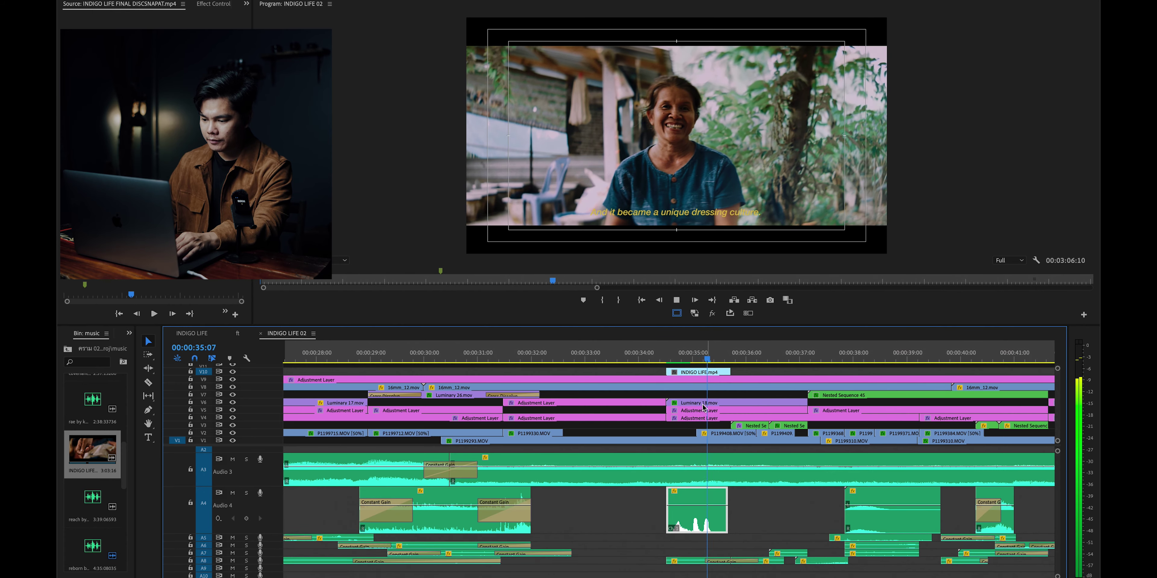
left_click(667, 360)
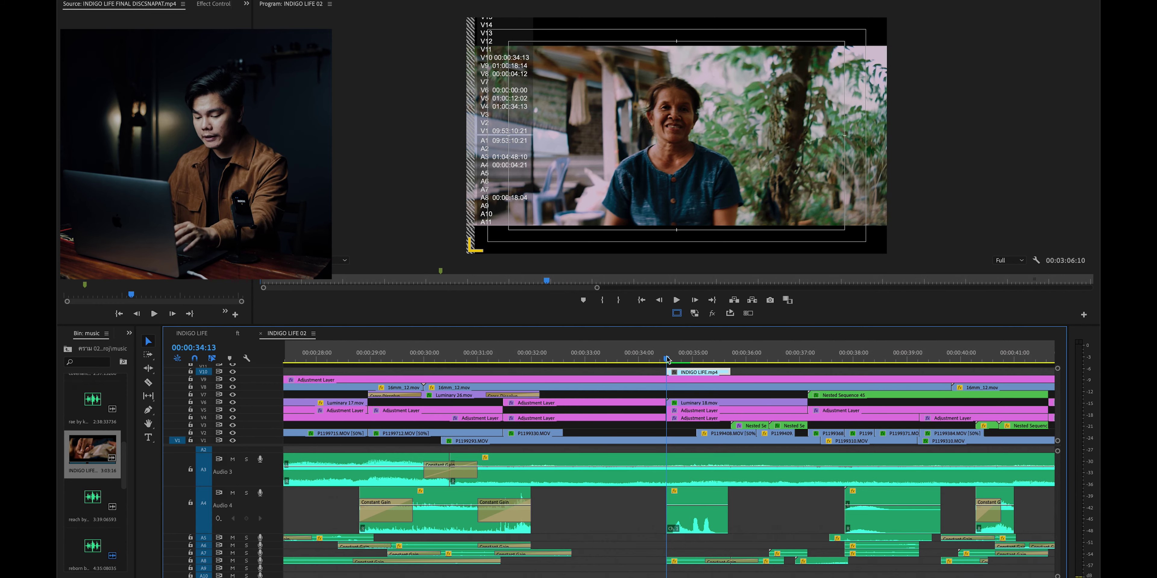
key("space")
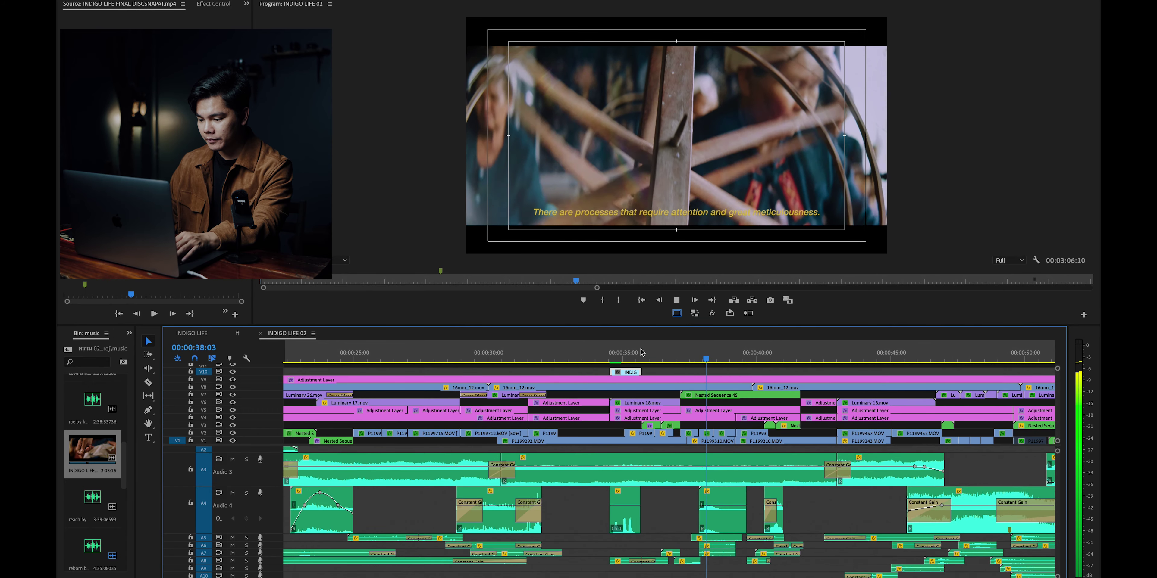
Step: Listen through the sequence from about 38 seconds and stop at the weaving shot at 00:01:01:18
key("minus")
key("equal")
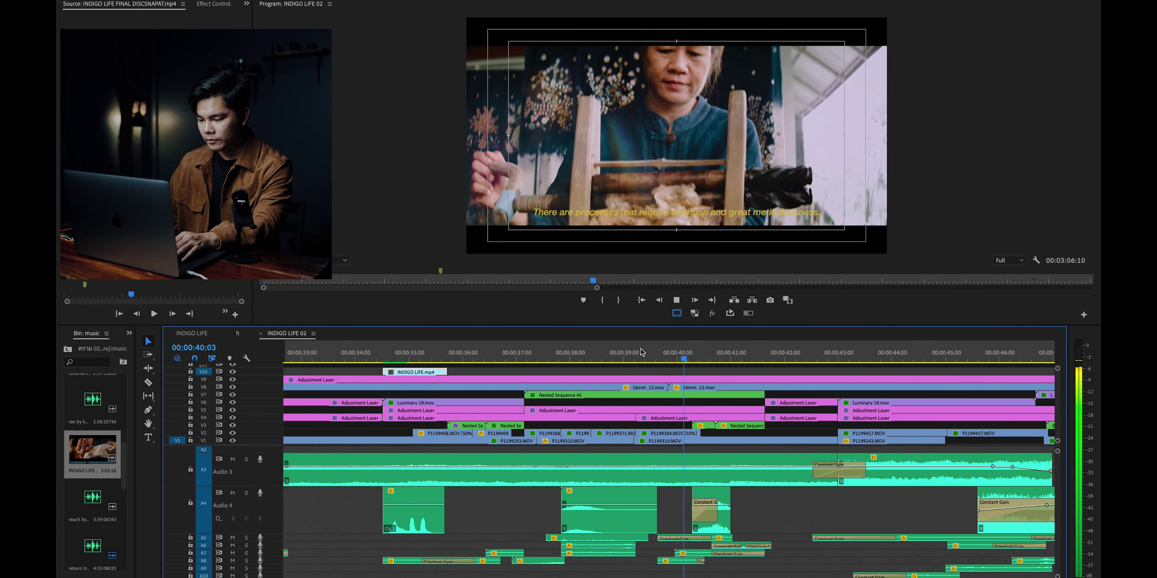
key("minus")
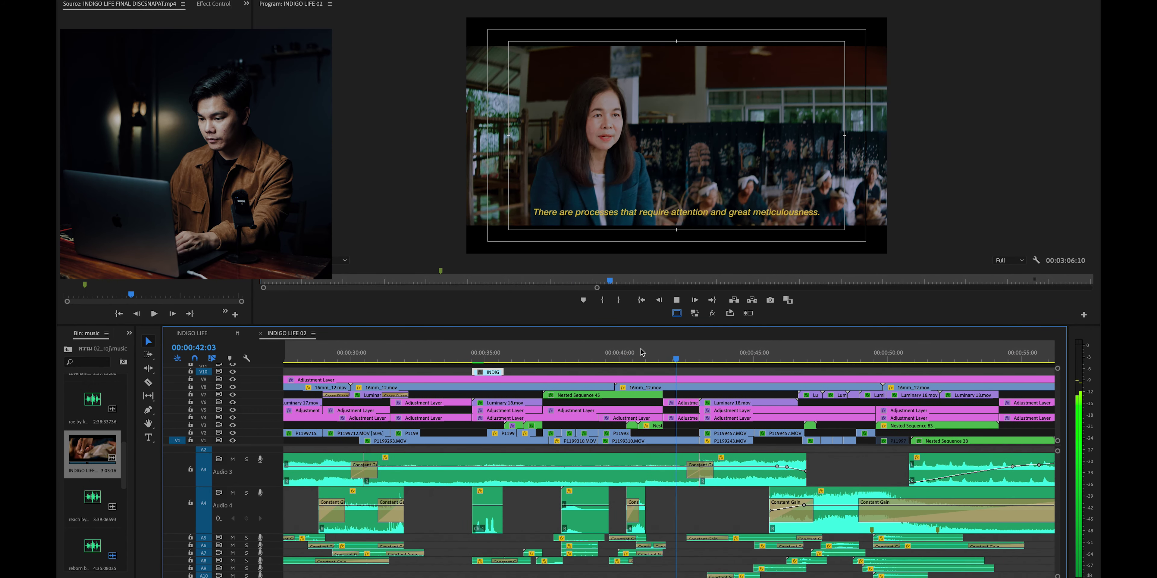
key("equal")
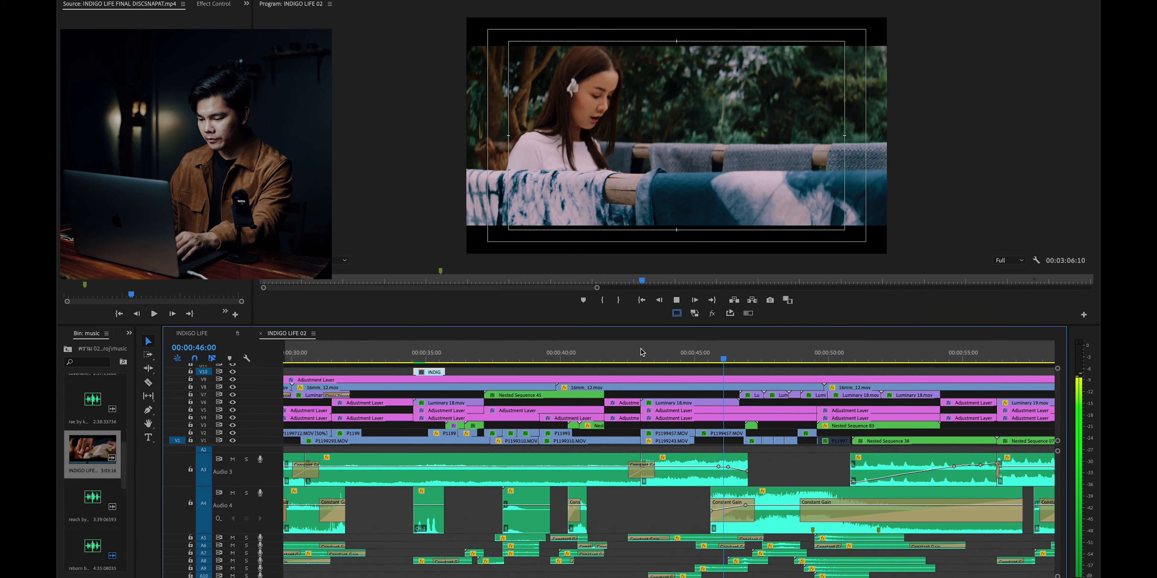
key("minus")
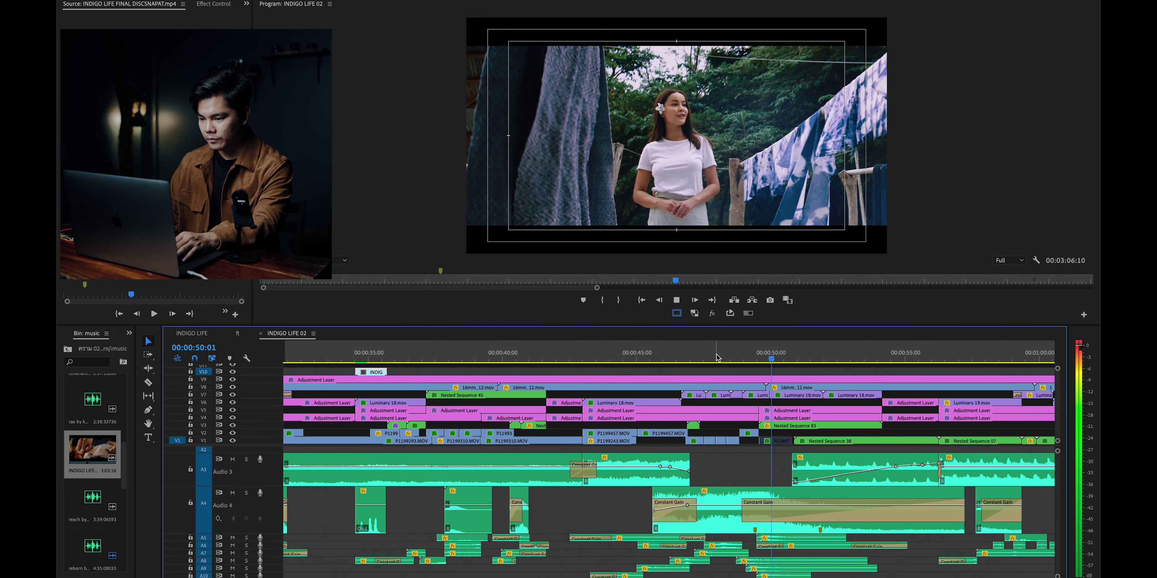
key("minus")
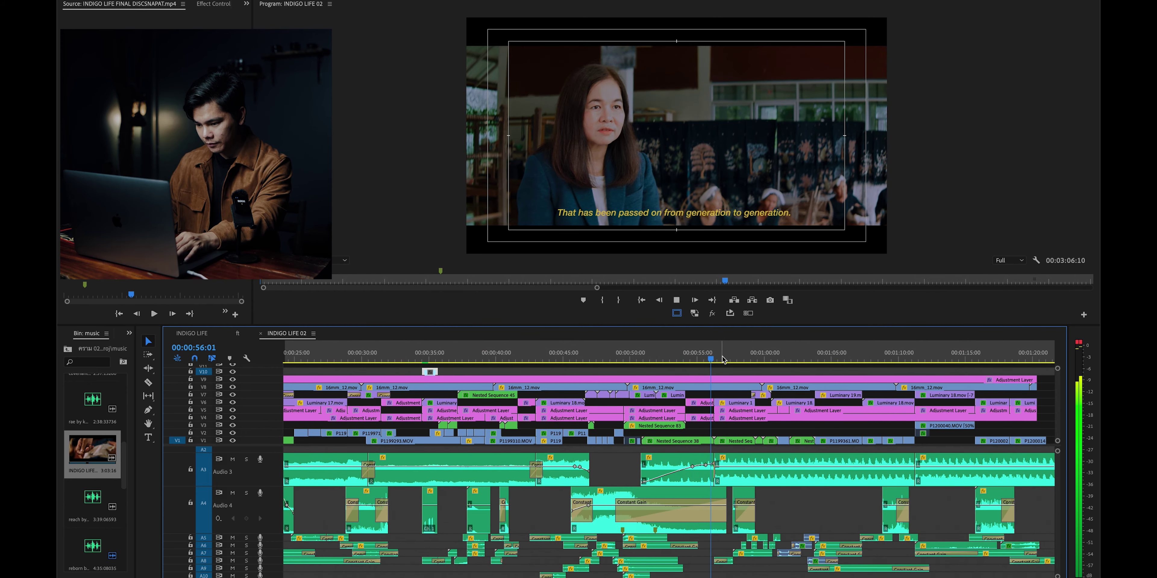
key("minus")
key("space")
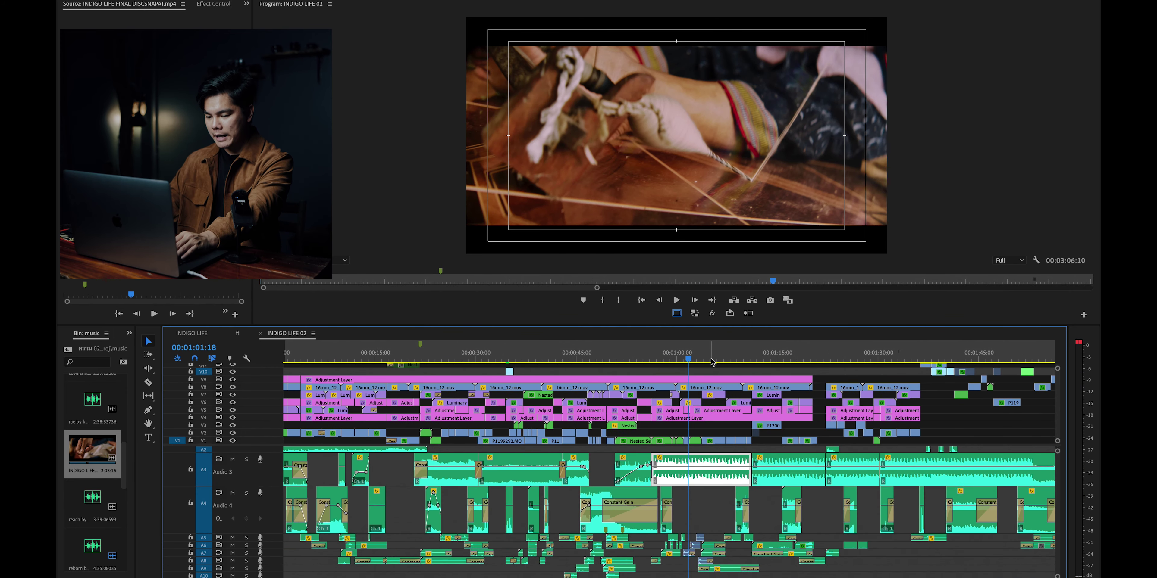
Step: Show the lower audio tracks down to A11 around 00:01:01:18 to examine their layered sound clips
key("minus")
key("equal")
key("minus")
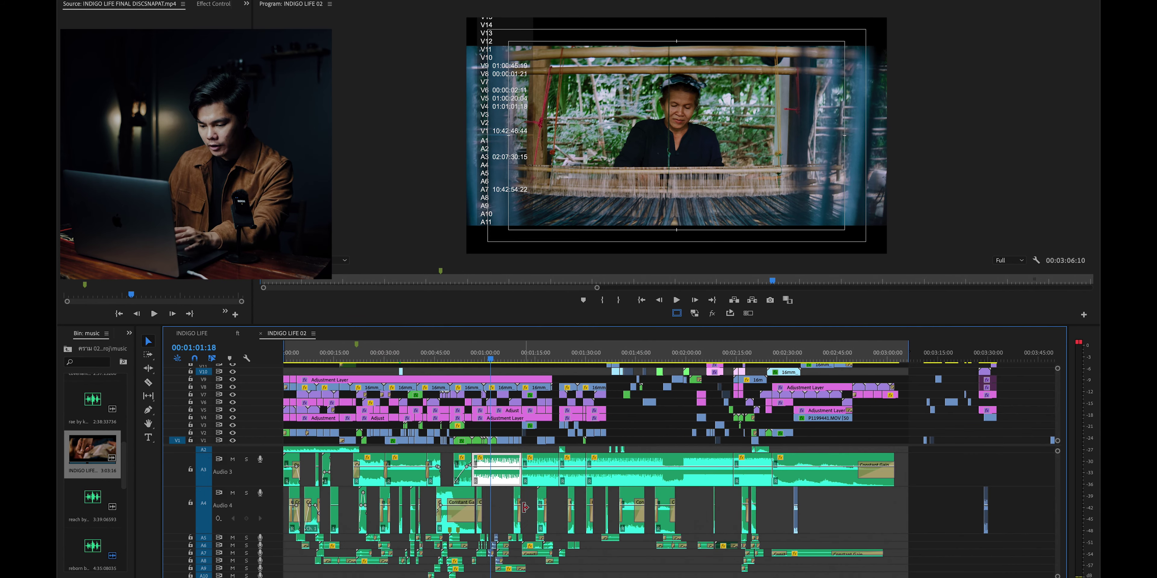
key("equal")
scroll(485, 514, "down", 2)
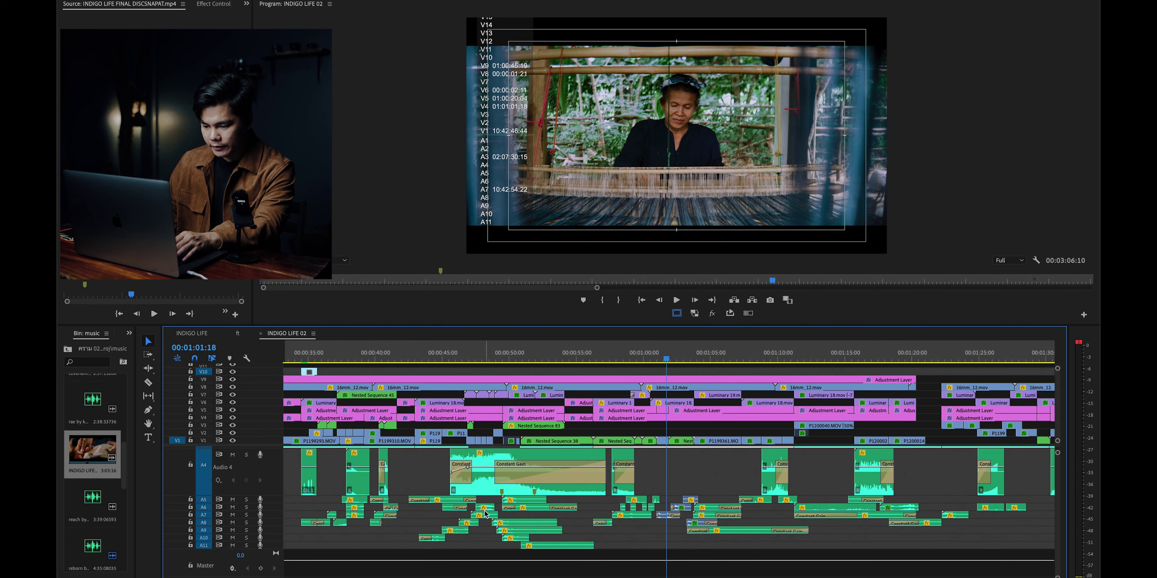
Step: Examine the clips on audio tracks A1 to A11 and scrub the playhead forward to the spindle shot at 00:01:04:11
scroll(485, 515, "up", 3)
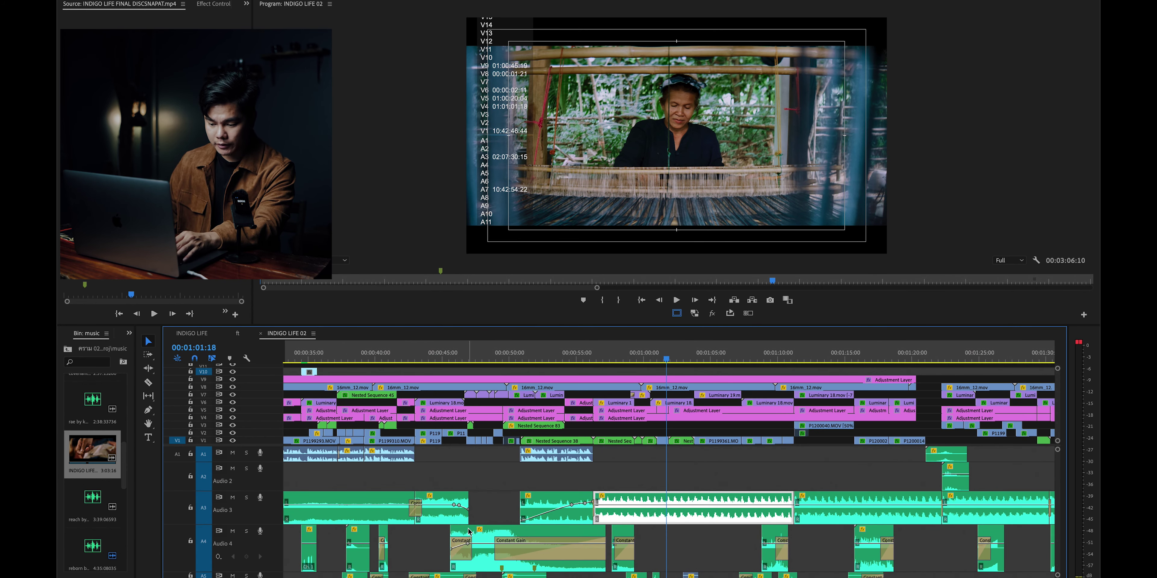
scroll(468, 531, "down", 3)
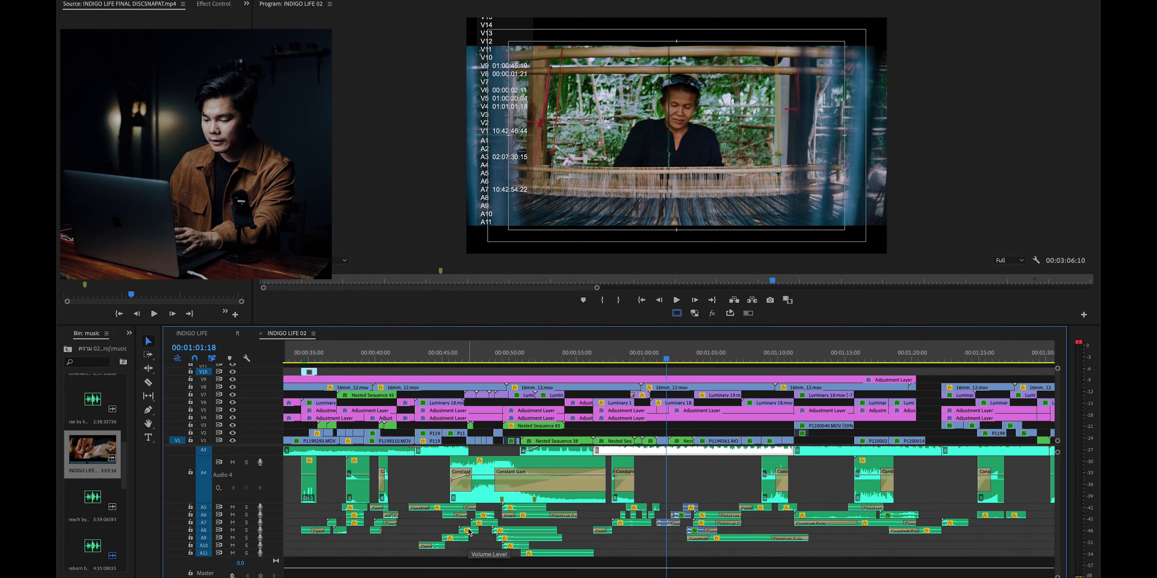
scroll(468, 531, "up", 3)
left_click(673, 357)
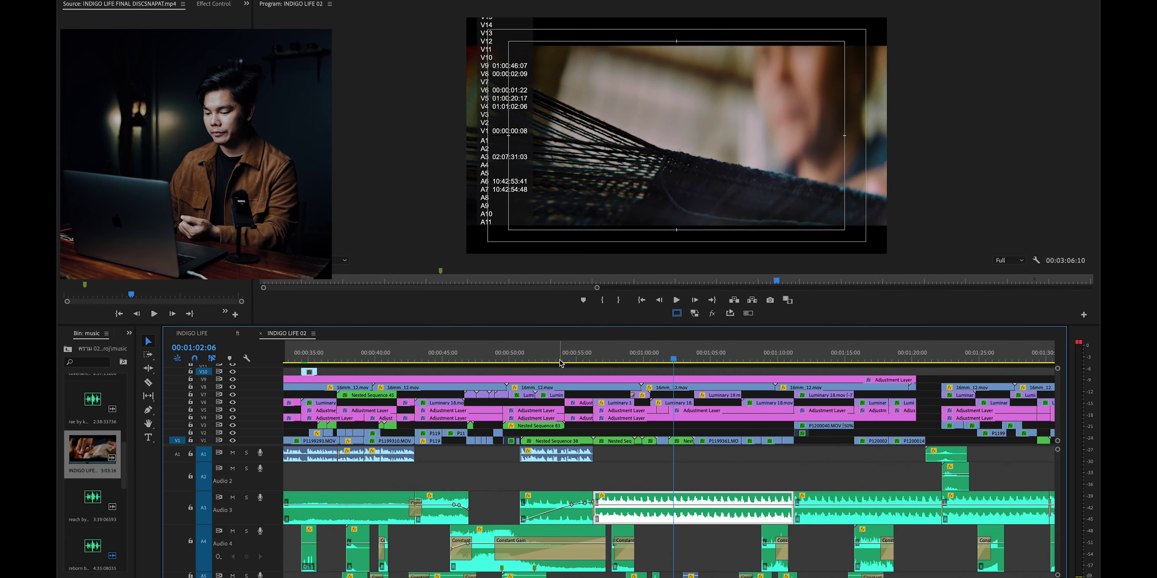
left_click_drag(669, 359, 705, 359)
scroll(704, 359, "down", 2)
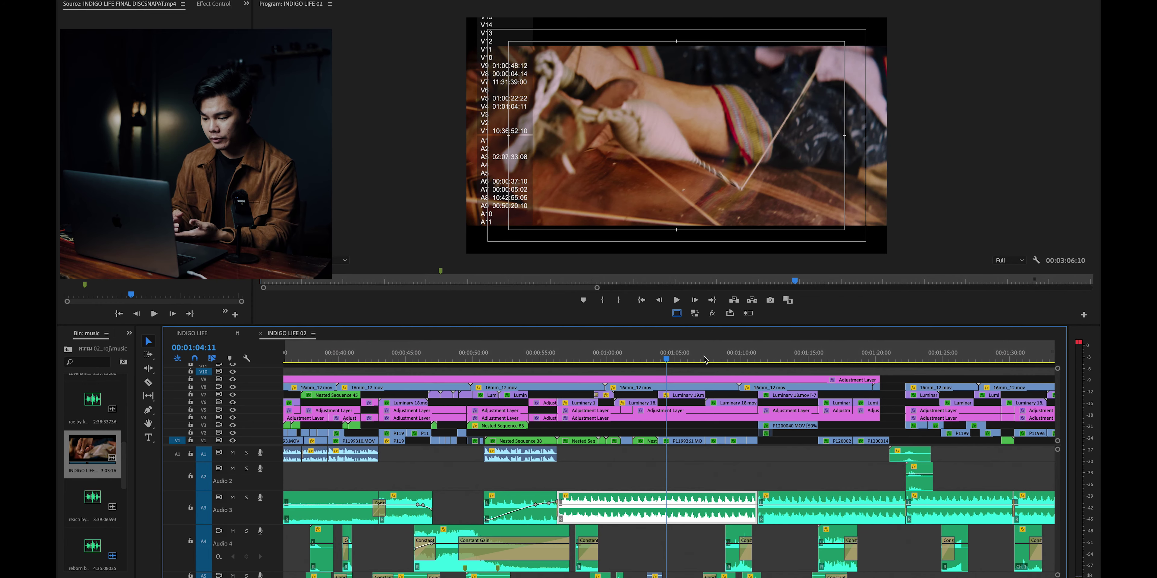
Step: Play the sequence from 00:01:04:11 and follow the layered sound clips on the audio tracks down to A11
left_click(704, 359)
key("space")
key("minus")
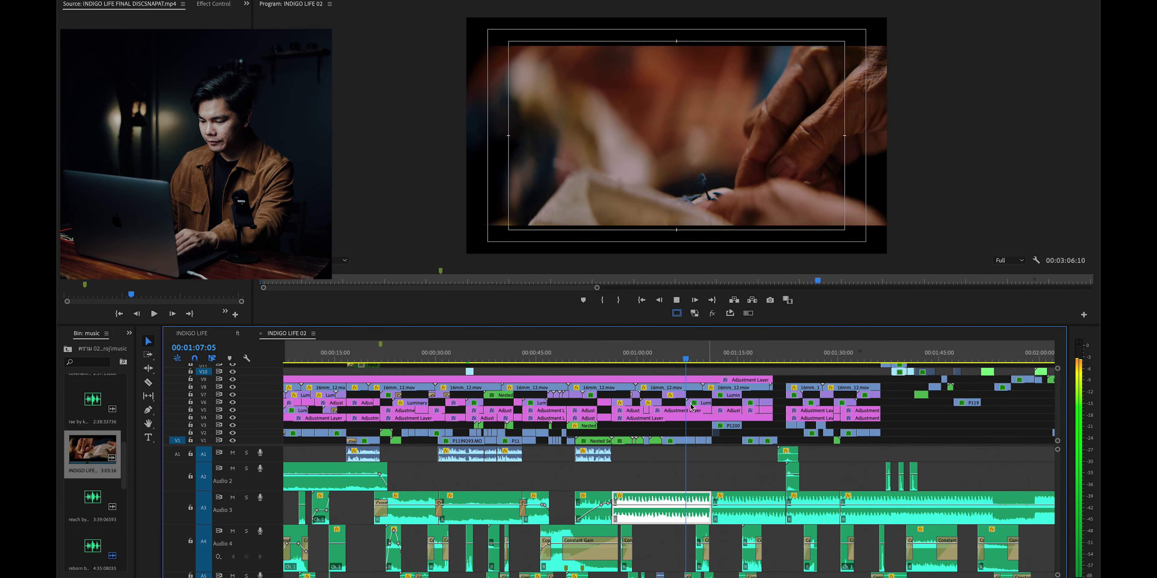
key("equal")
key("minus")
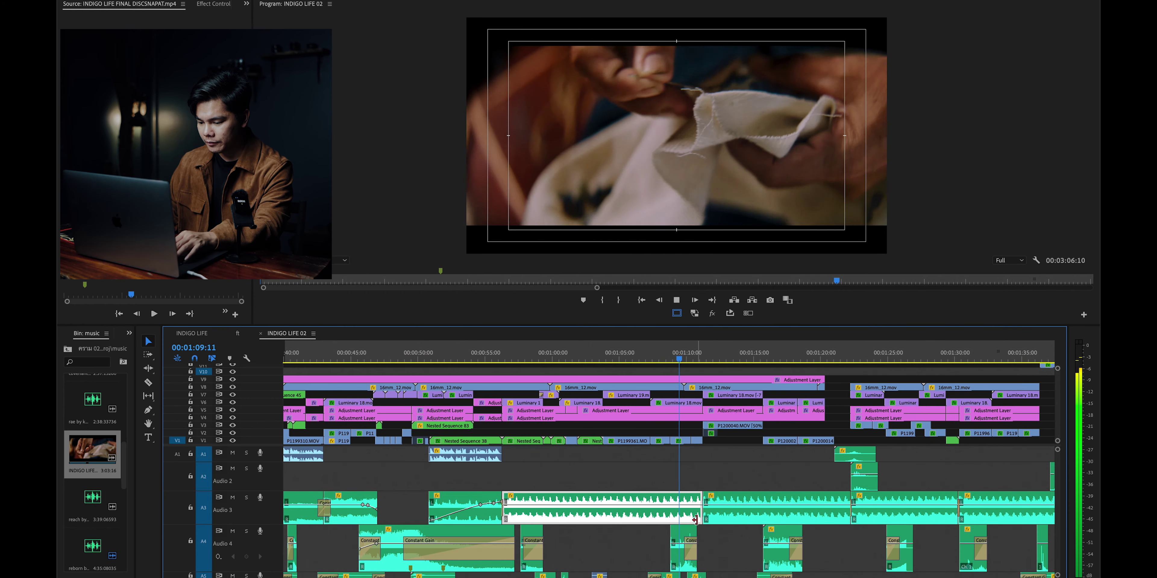
scroll(692, 494, "down", 3)
key("equal")
key("minus")
key("equal")
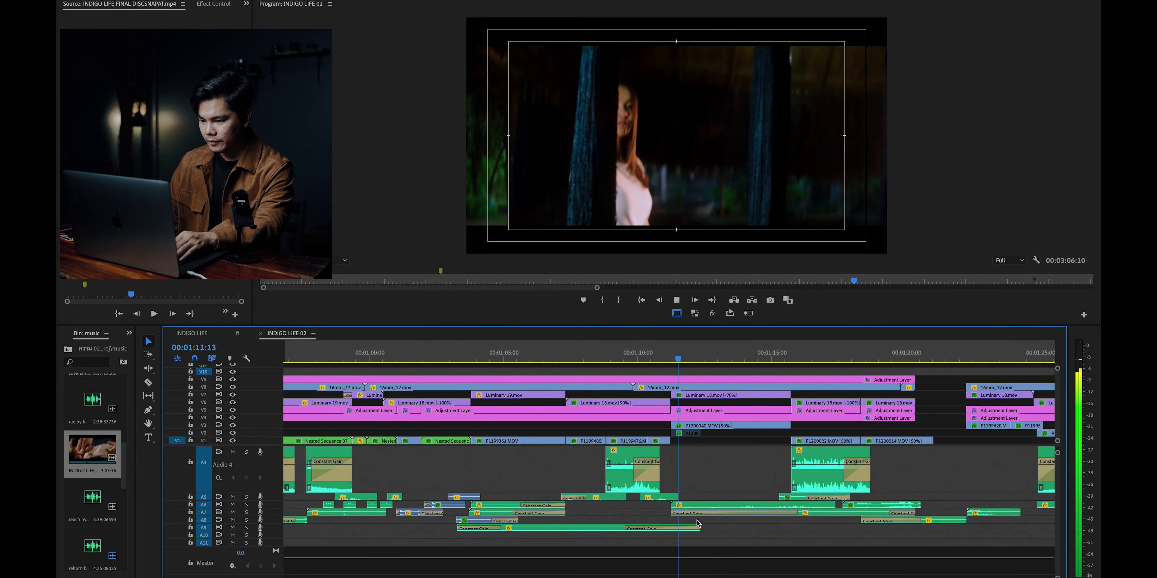
key("minus")
key("equal")
key("minus")
key("equal")
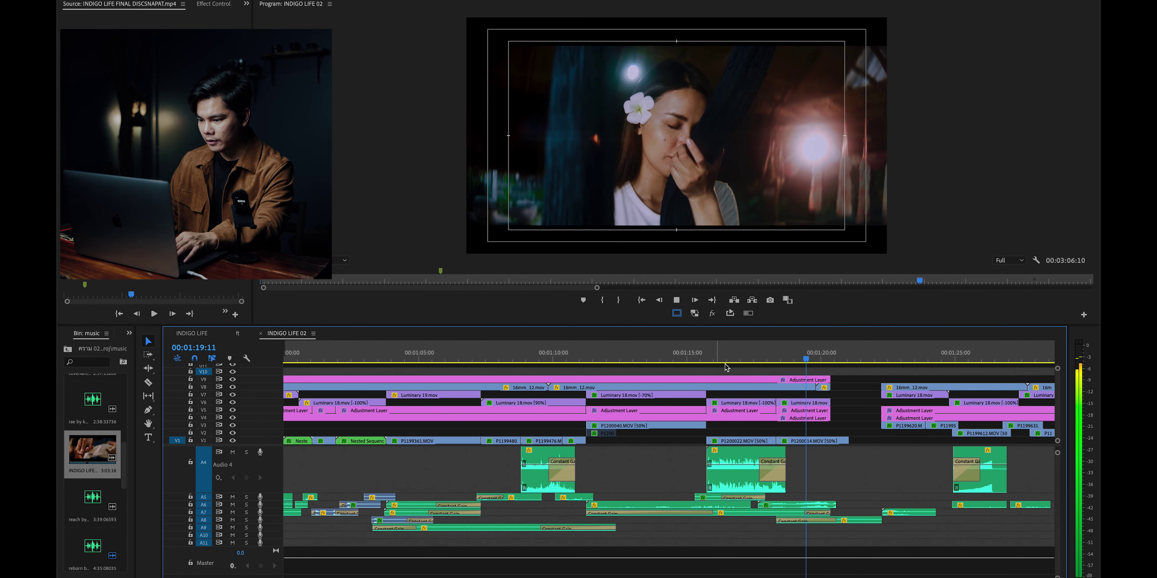
Step: Pause and resume playback around 00:01:19:11 and listen on through the embroidered tree fabric shot
key("space")
key("space")
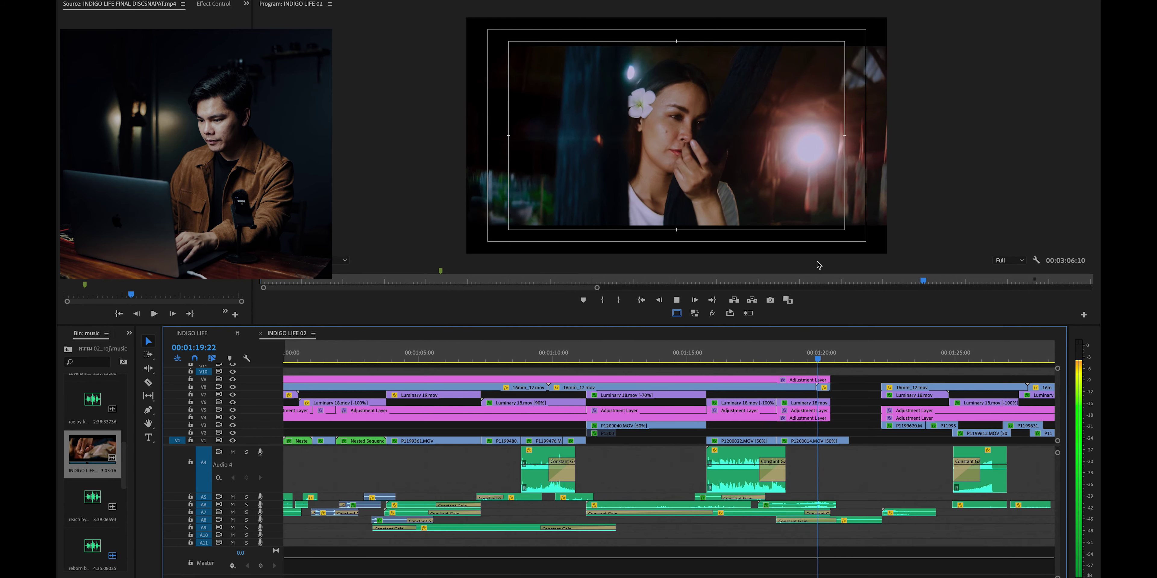
key("minus")
key("minus")
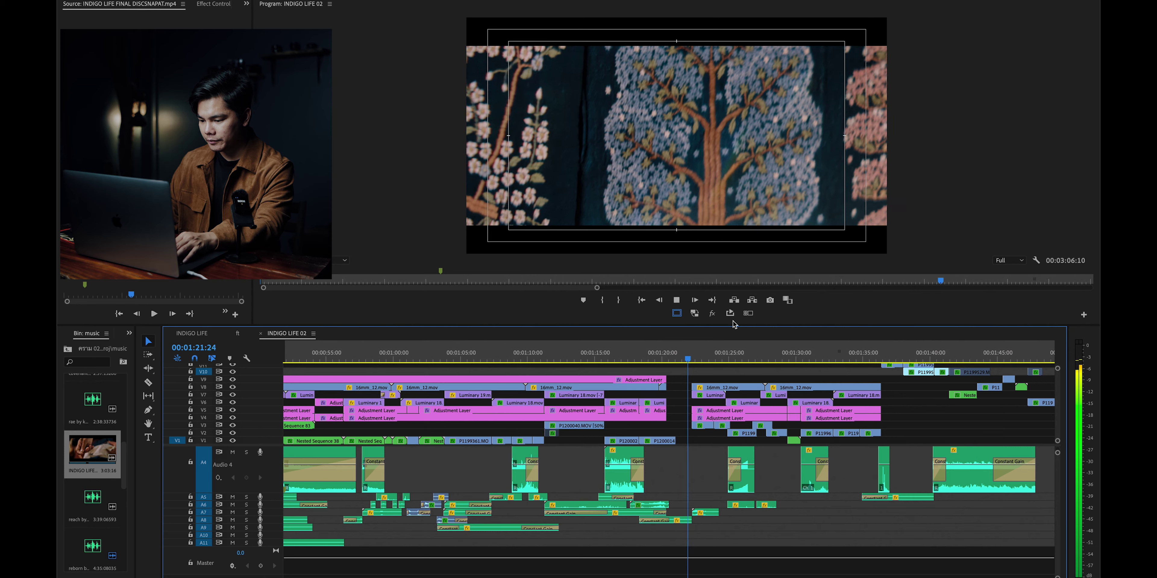
key("equal")
key("minus")
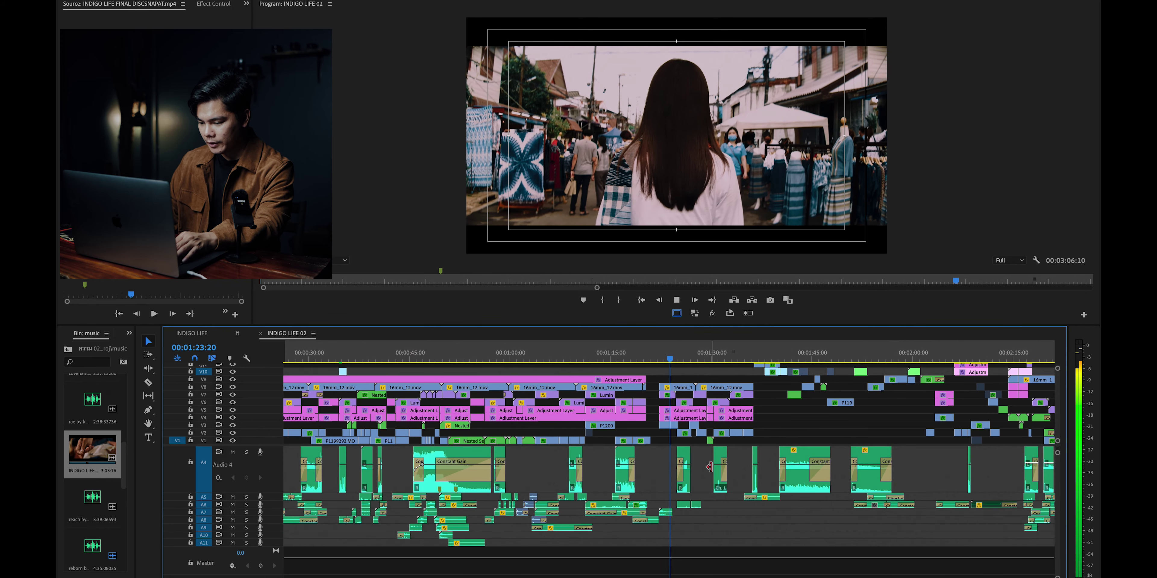
Step: Compare the upper audio tracks with the lower sound-effect tracks while the market scene plays to about 00:01:34
scroll(694, 524, "up", 3)
key("minus")
scroll(694, 524, "down", 5)
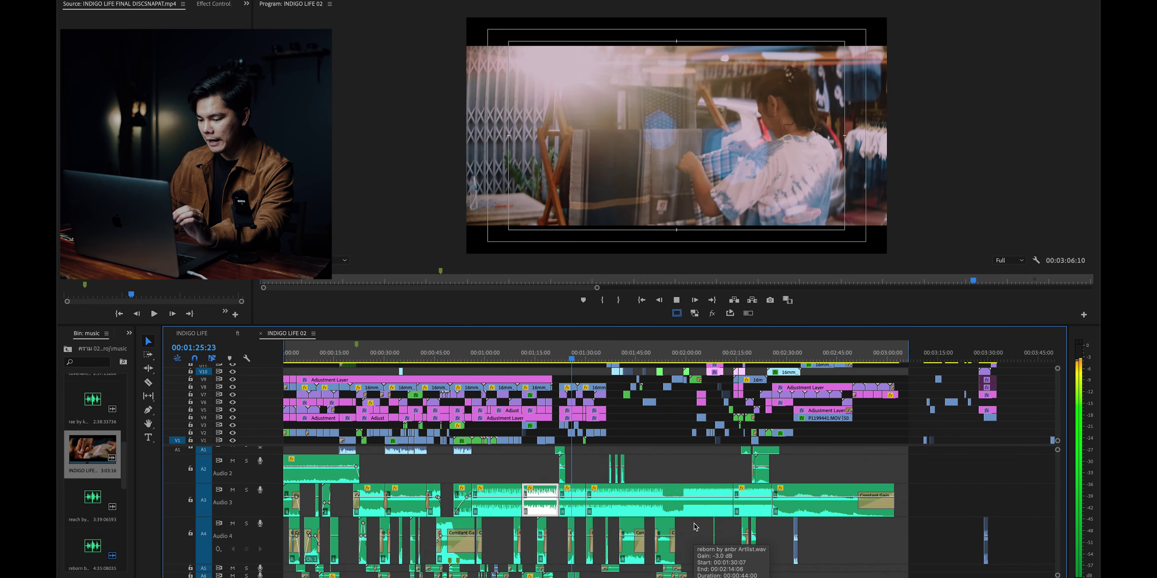
key("equal")
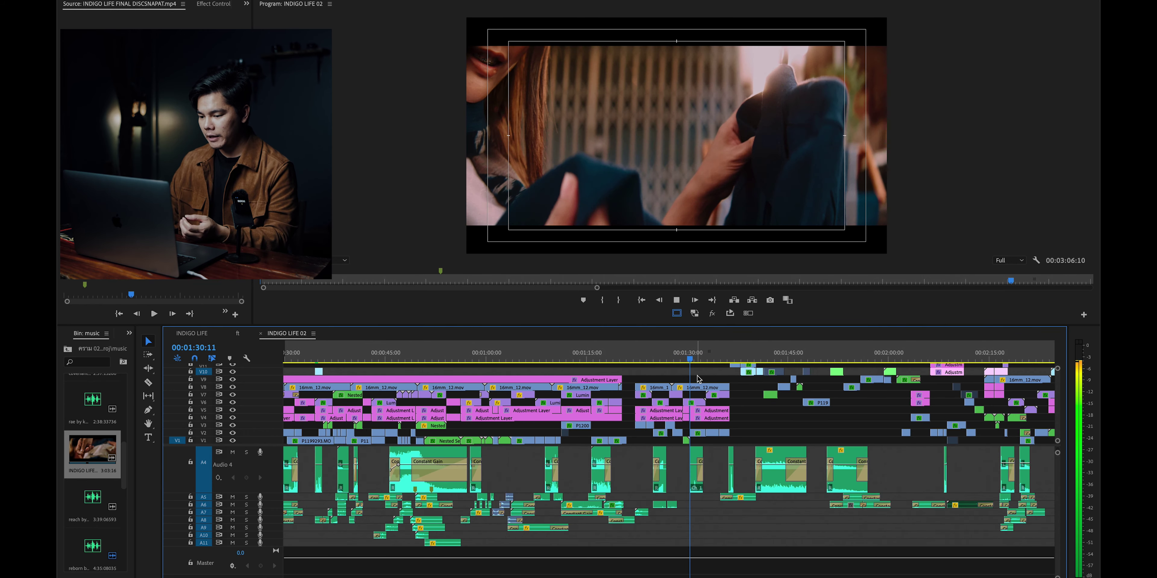
scroll(711, 365, "up", 1)
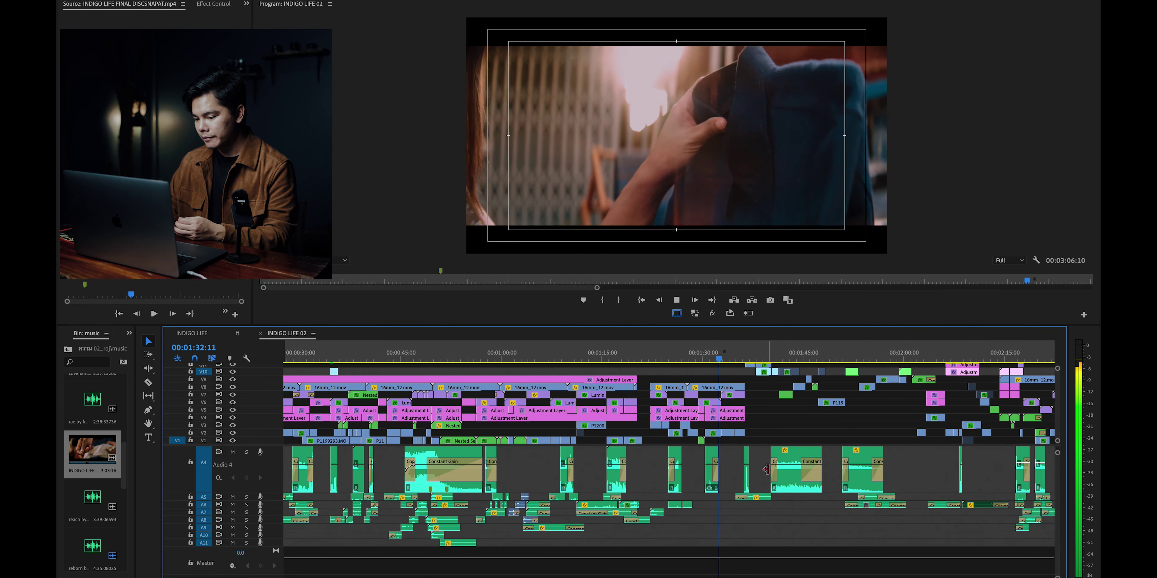
scroll(792, 513, "up", 4)
key("minus")
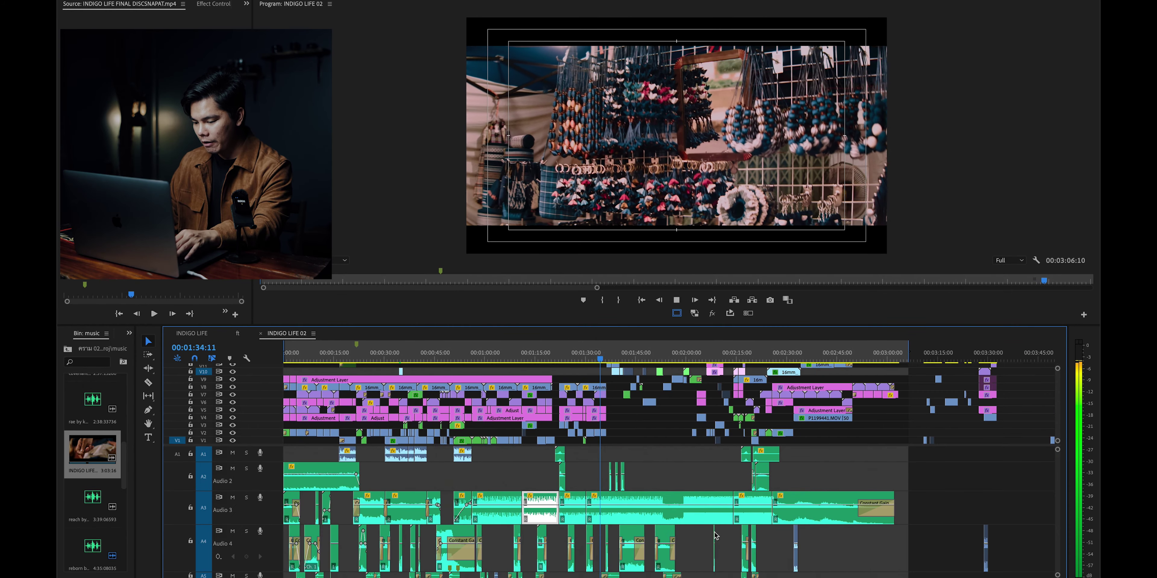
Step: Select the sound clips on A4 and below after about 00:01:38, and review the video tracks up to V17
scroll(773, 558, "down", 3)
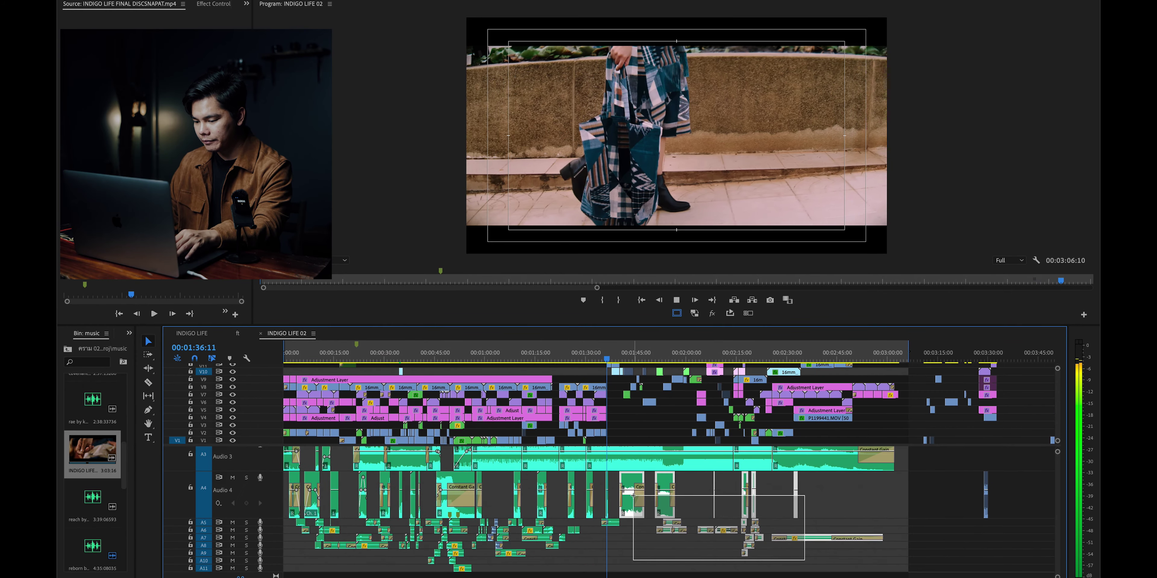
scroll(716, 470, "up", 2)
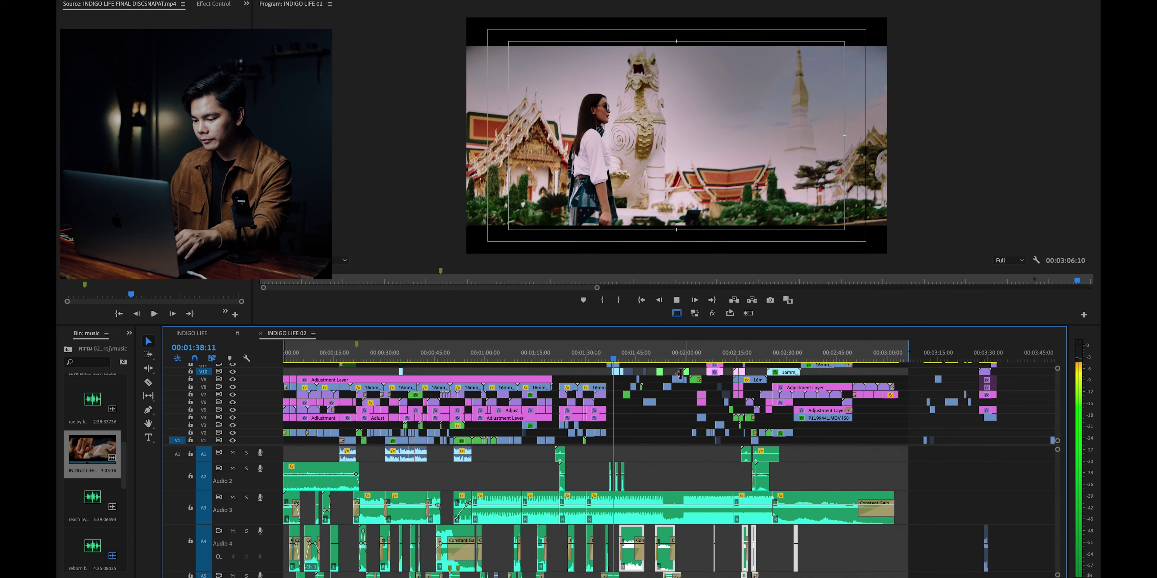
scroll(679, 388, "up", 3)
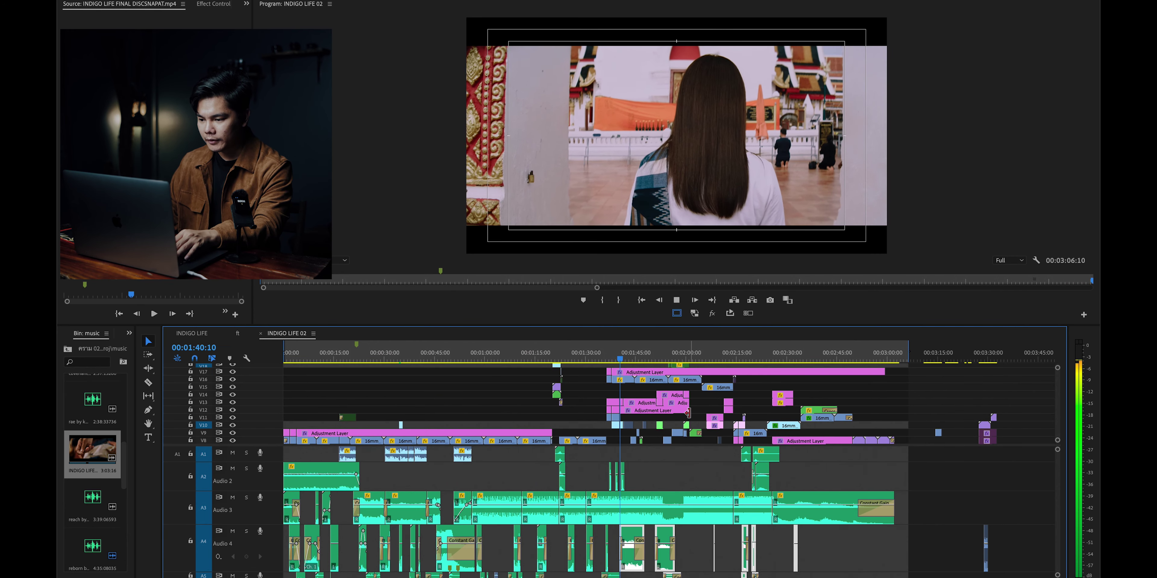
scroll(688, 412, "up", 4)
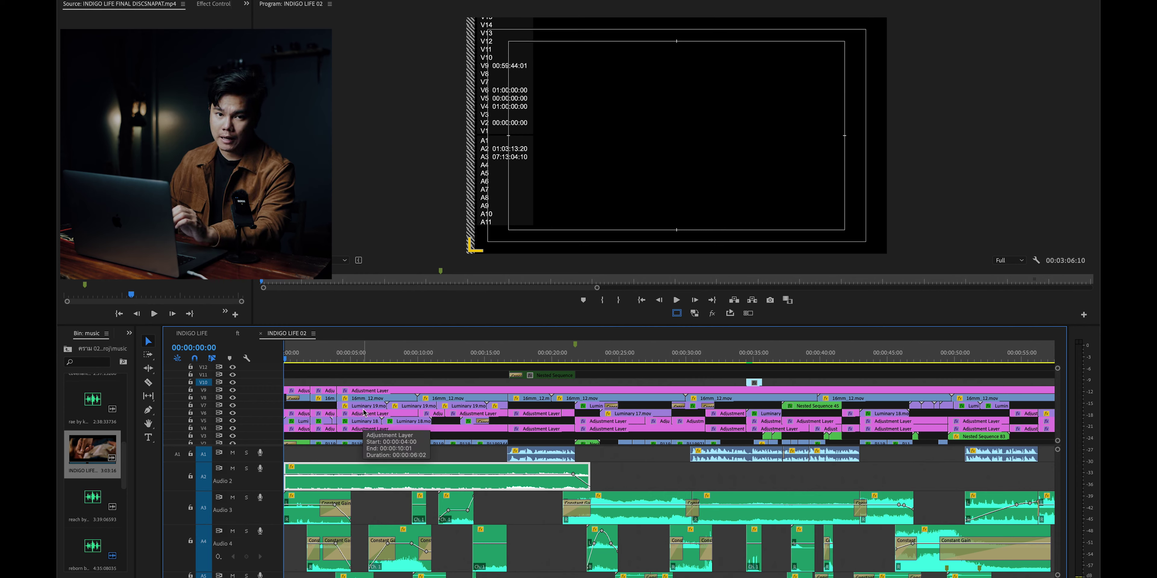
Step: Show the Lumetri Color controls for the opening adjustment layer on V4 at 00:00:01:07
scroll(363, 412, "down", 2)
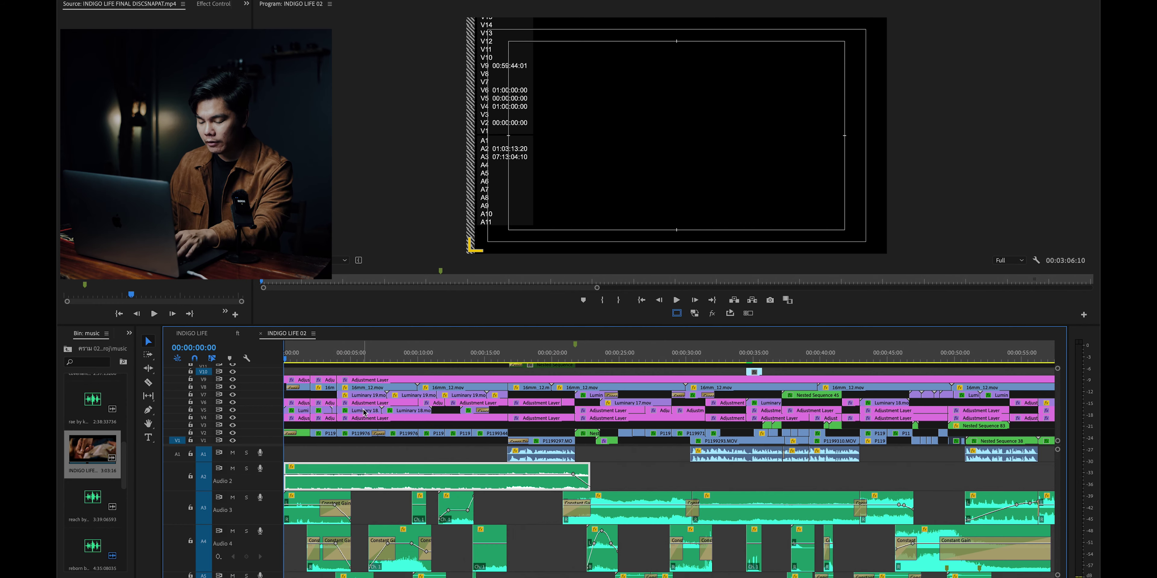
key("minus")
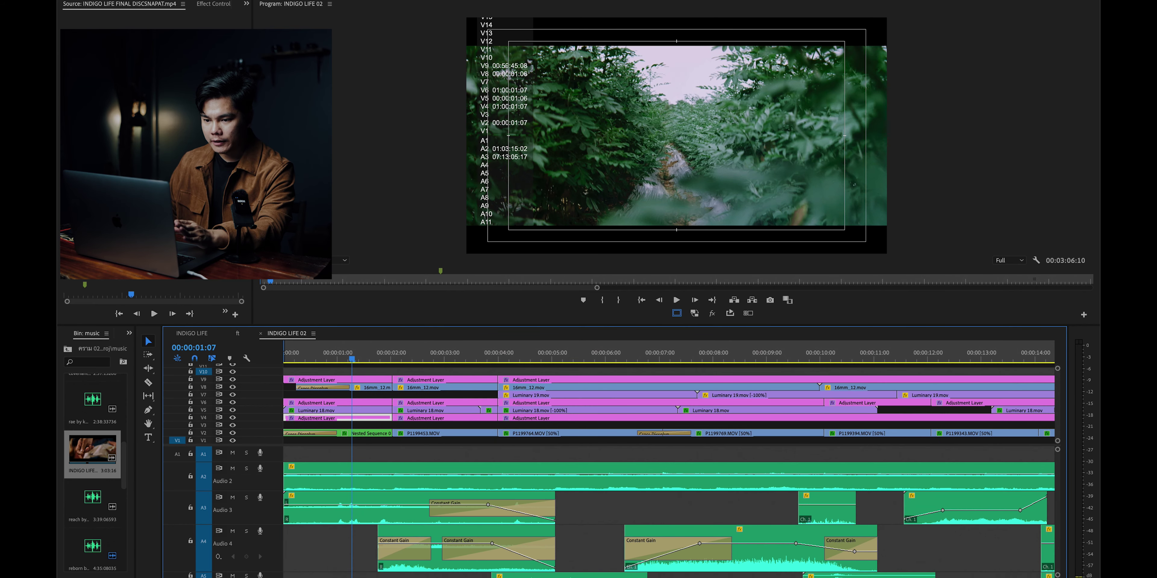
left_click(359, 1)
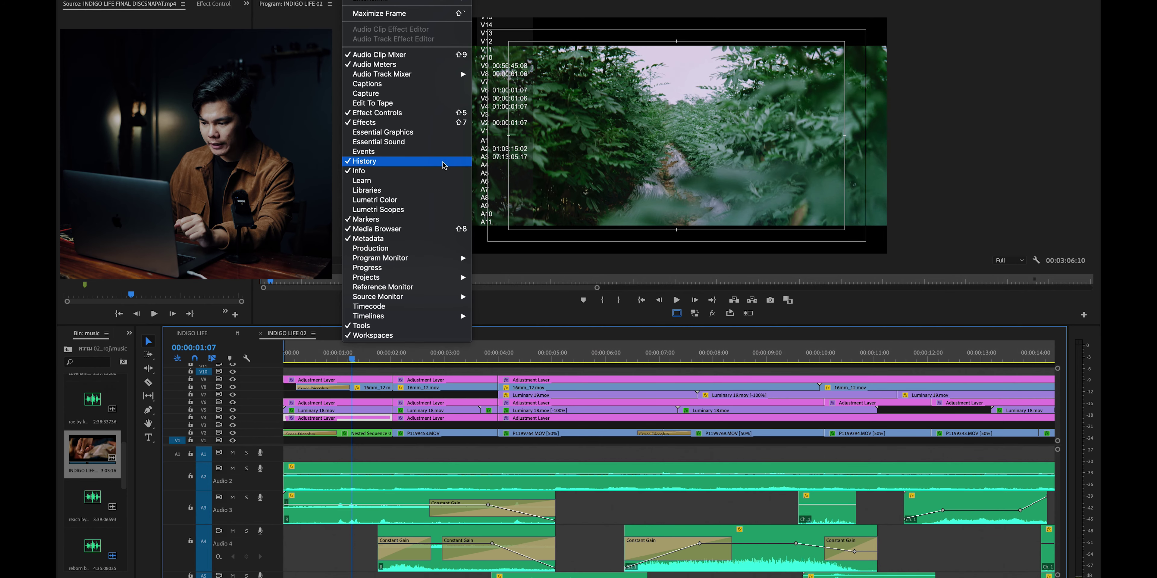
left_click(402, 201)
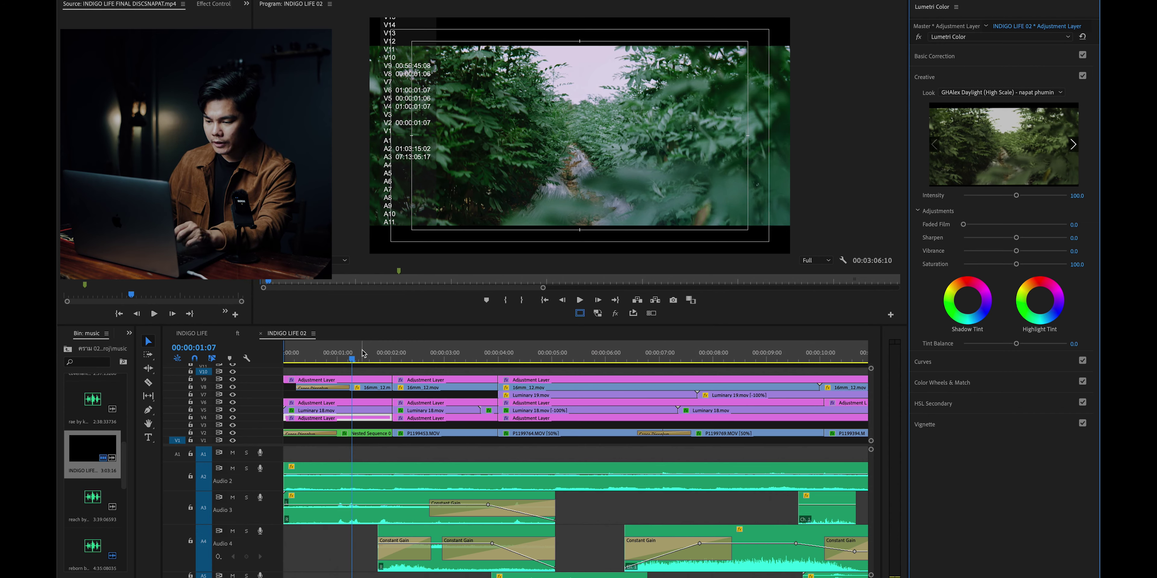
Step: Enlarge track V6, select its first adjustment layer at 00:00:01:14, and show its Basic Correction settings
left_click_drag(363, 354, 369, 353)
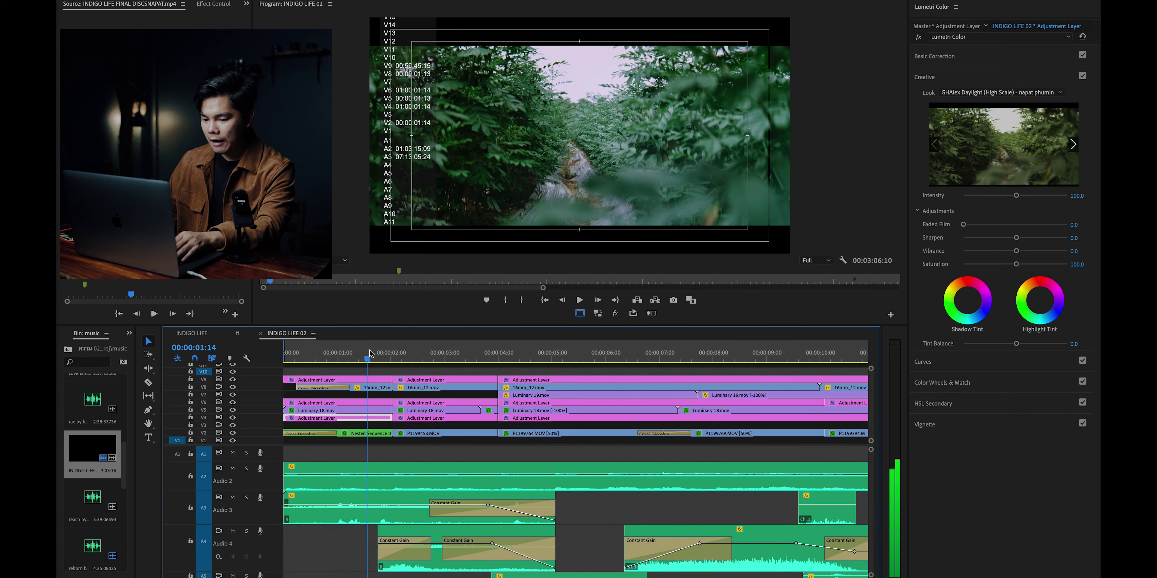
key("equal")
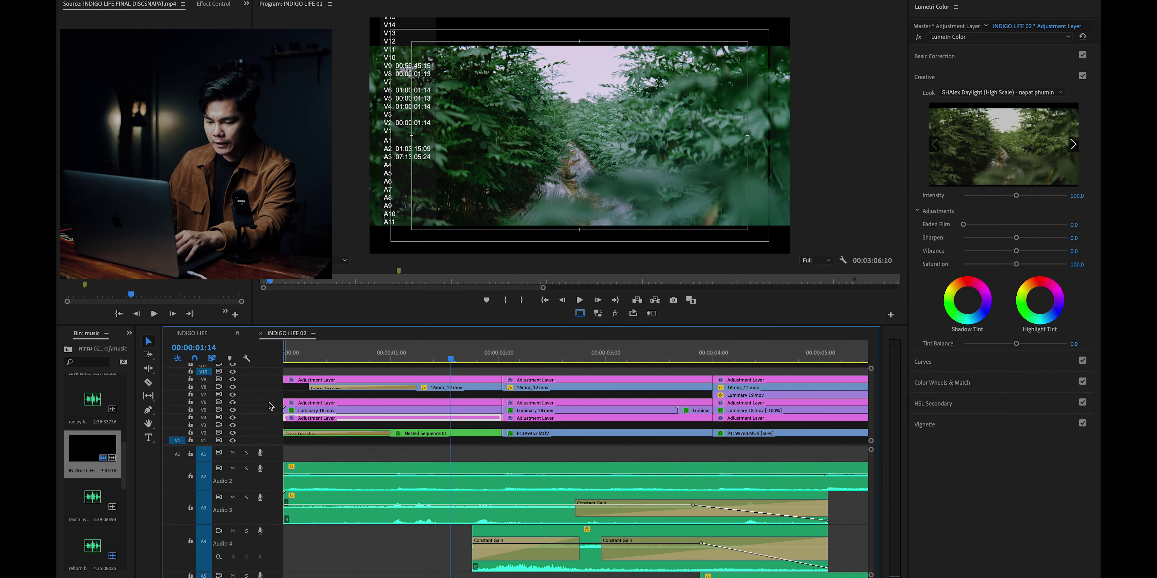
left_click_drag(269, 399, 269, 388)
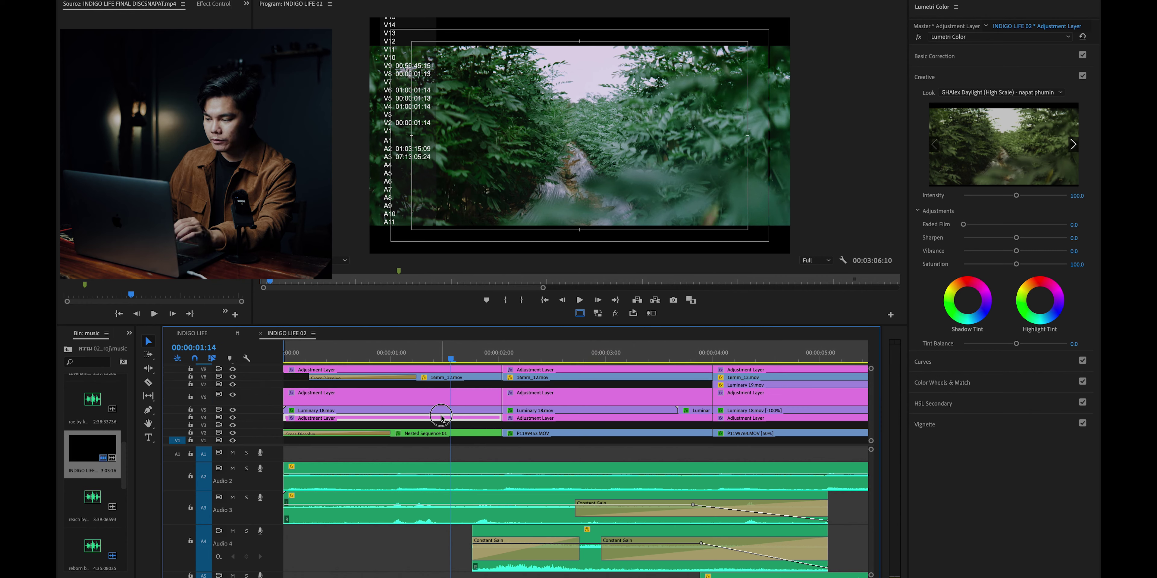
left_click(474, 400)
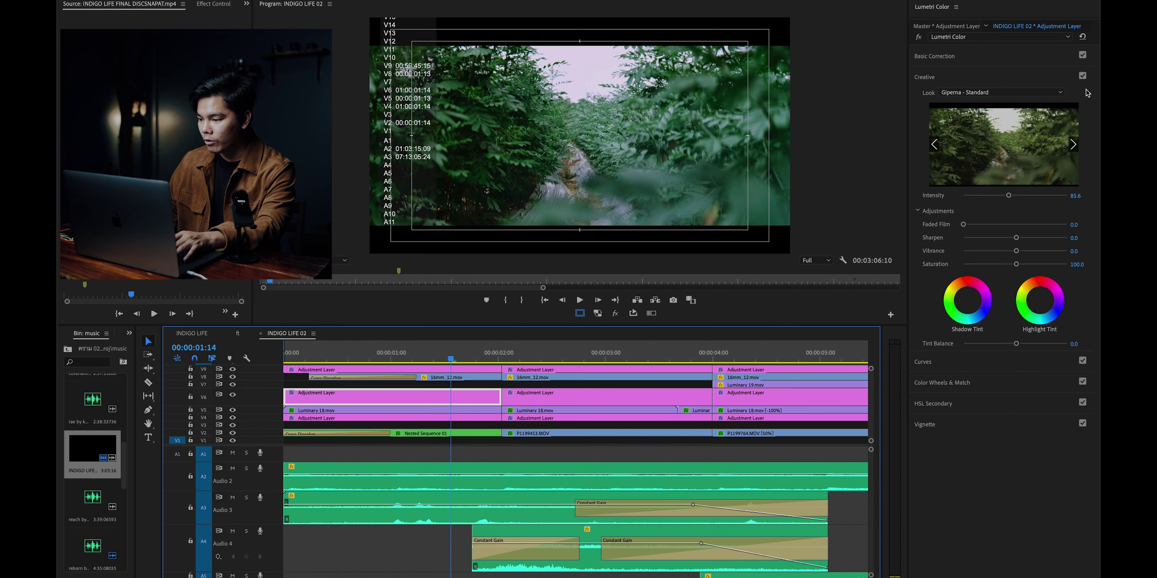
left_click(941, 57)
Step: Disable and re-enable the first V6 adjustment layer to compare the forest path shot with and without its grade
left_click(447, 396)
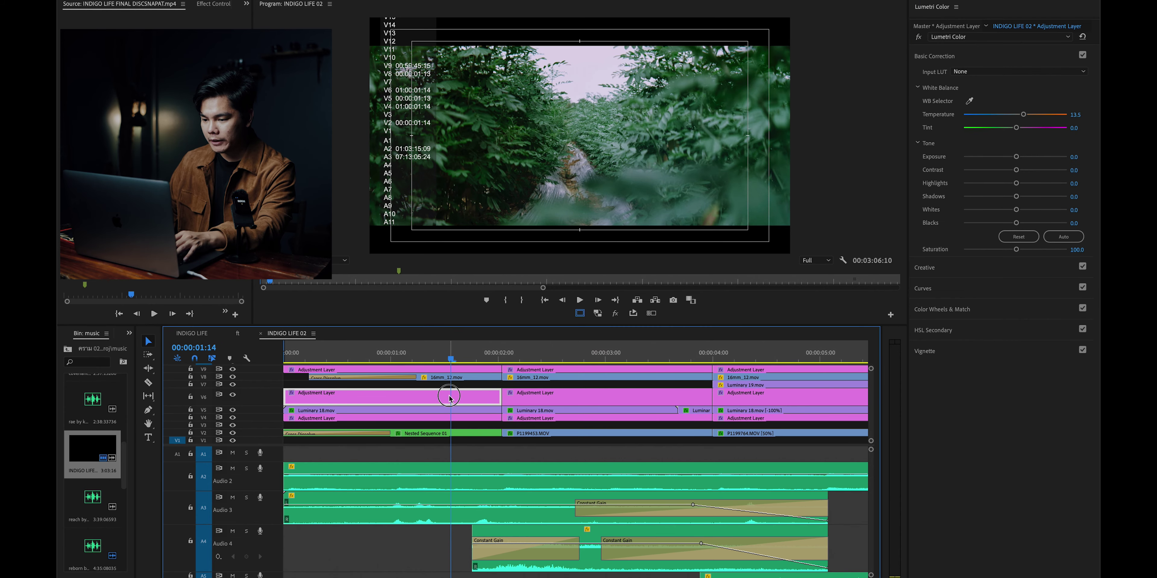
key("super+z")
left_click(456, 399)
left_click(457, 399)
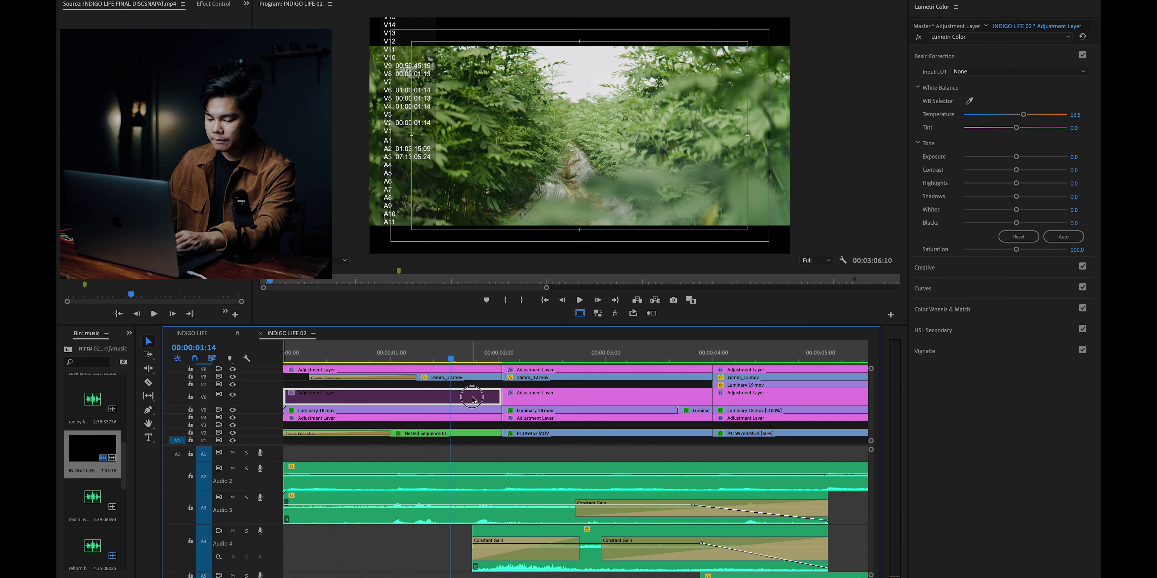
key("shift+e")
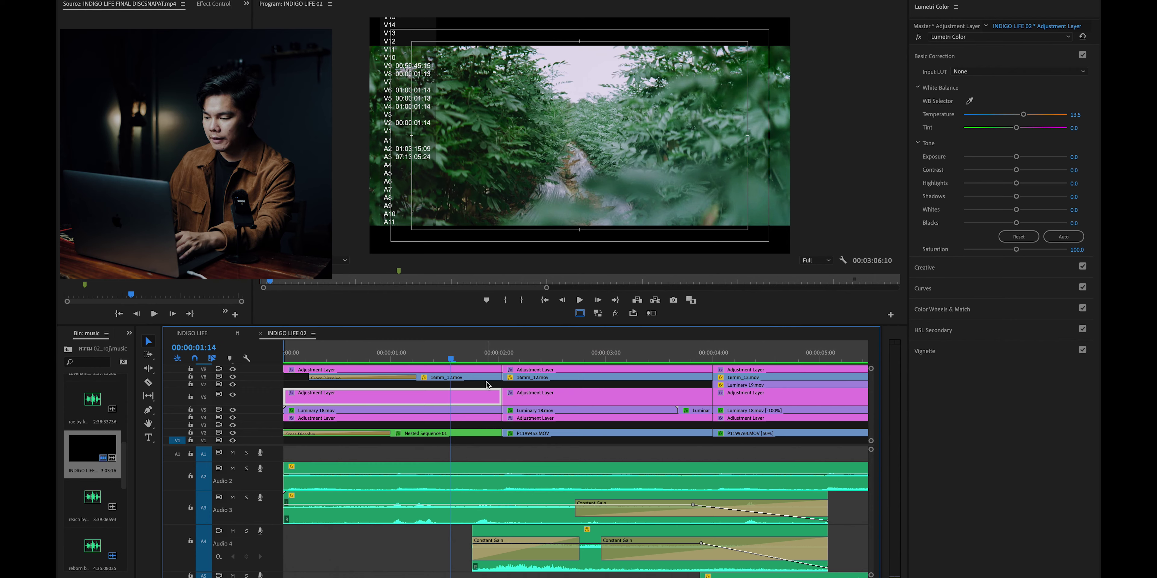
Step: Select the first adjustment layer on V9 and show its HSL Secondary settings
scroll(463, 382, "up", 3)
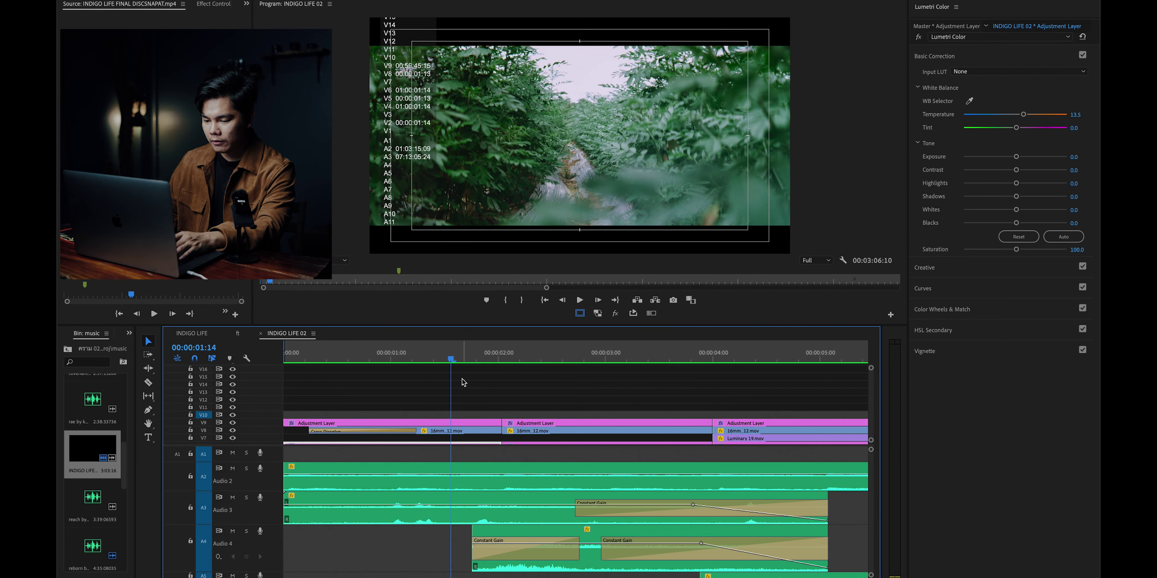
scroll(462, 381, "up", 4)
left_click(460, 379)
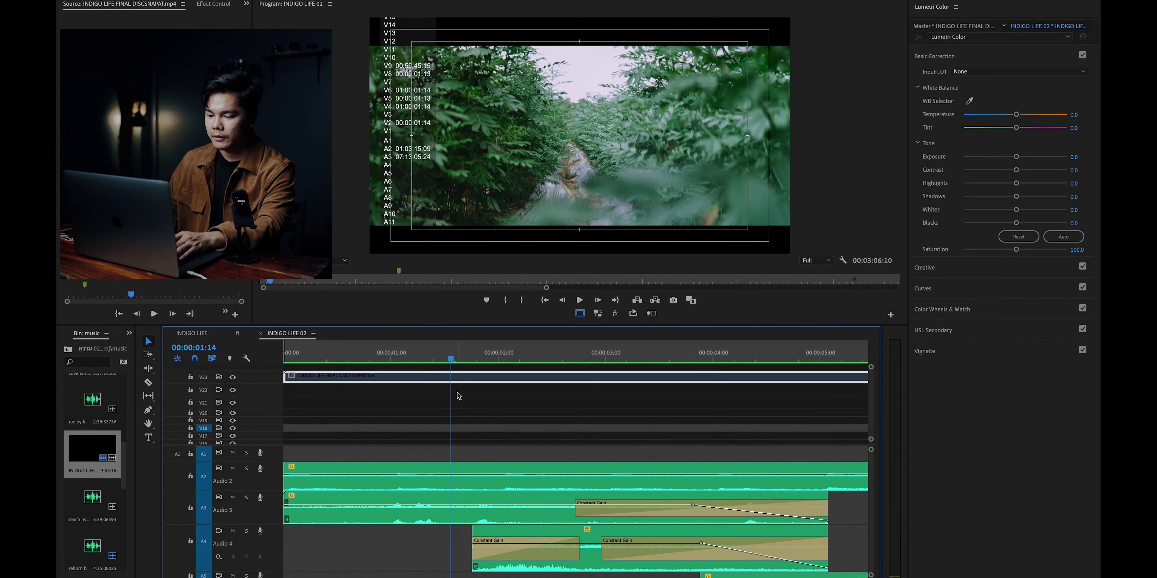
scroll(458, 394, "down", 5)
left_click(461, 407)
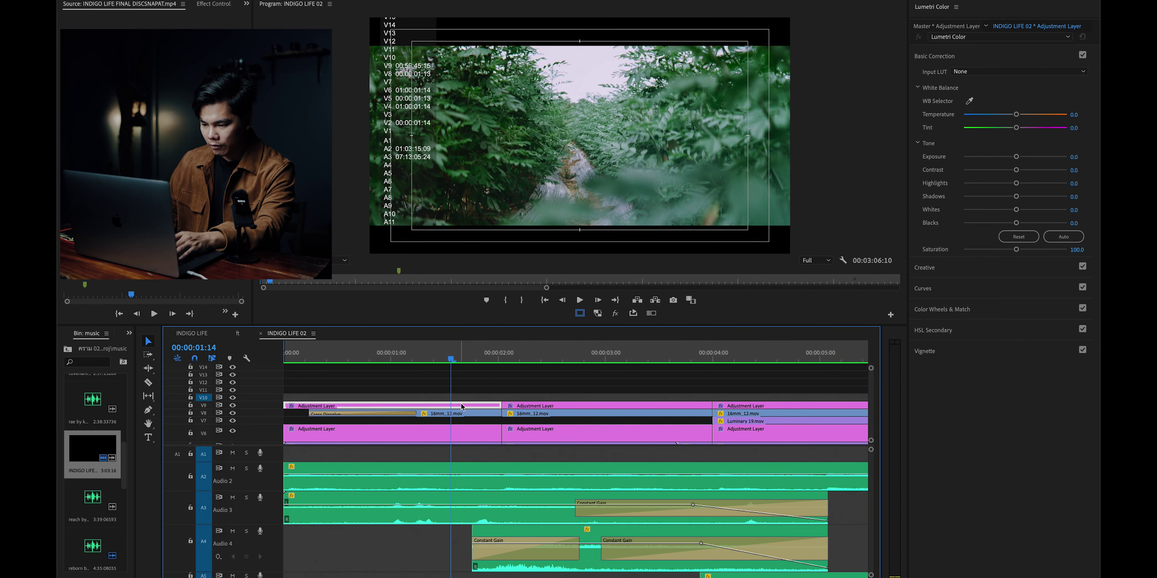
left_click(930, 331)
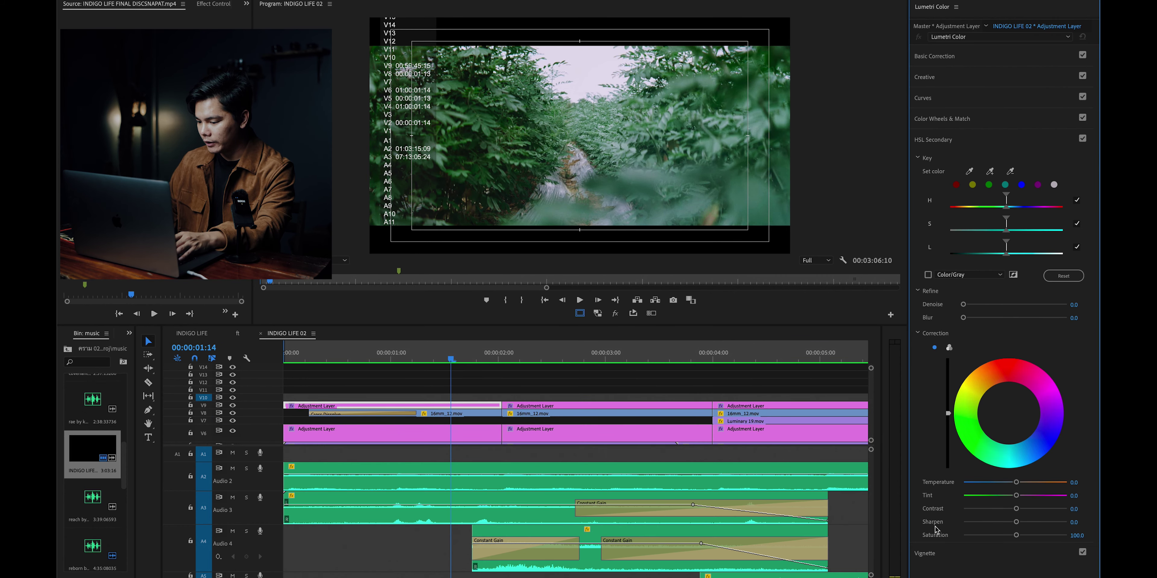